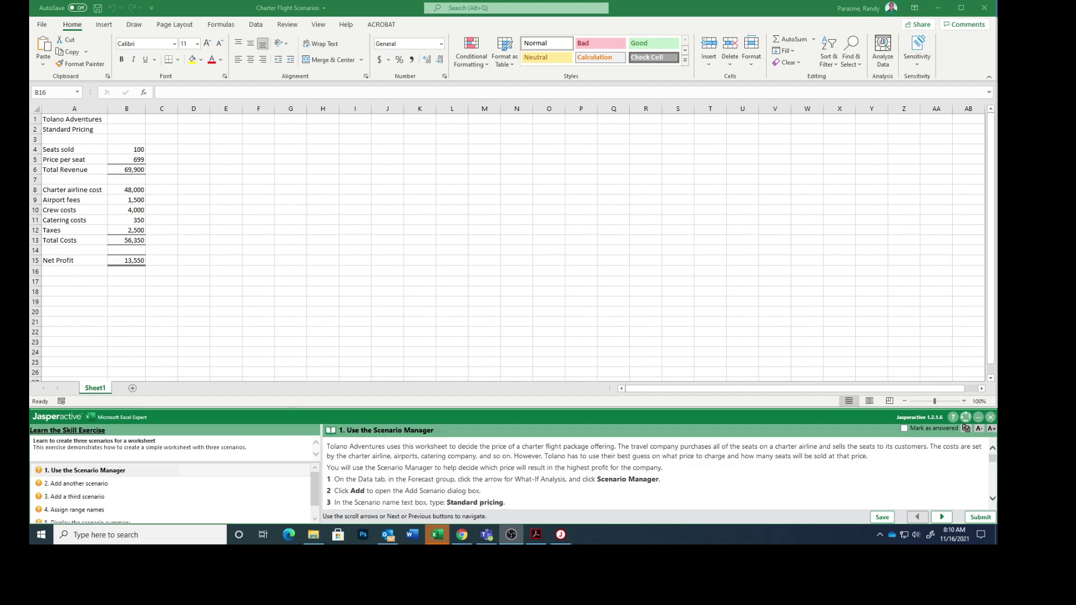
- Open the Scenario Manager and start a new scenario named Standard pricing
left_click(259, 27)
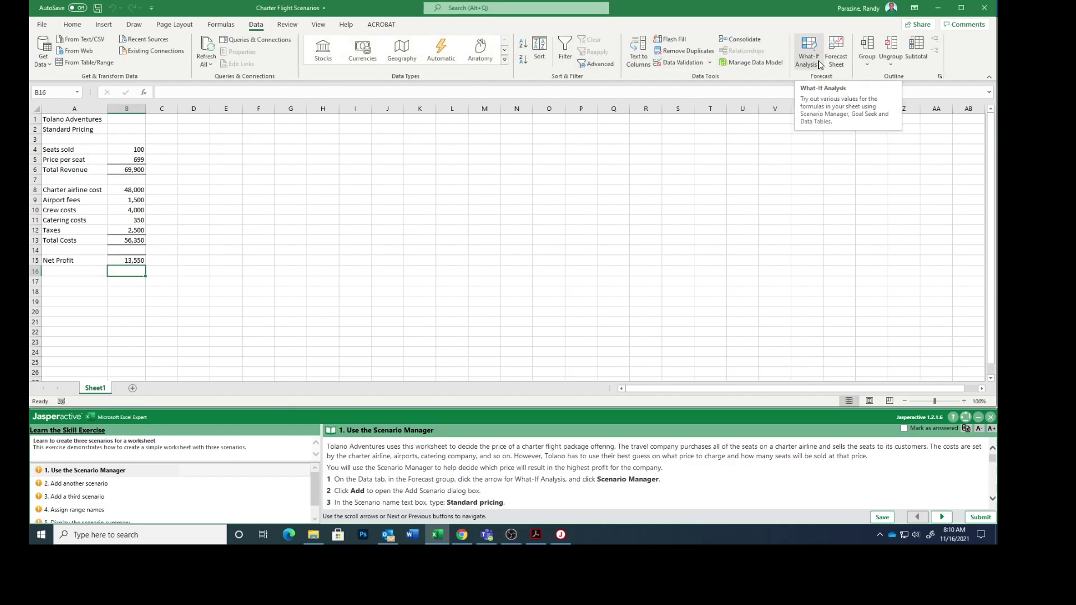
left_click(810, 67)
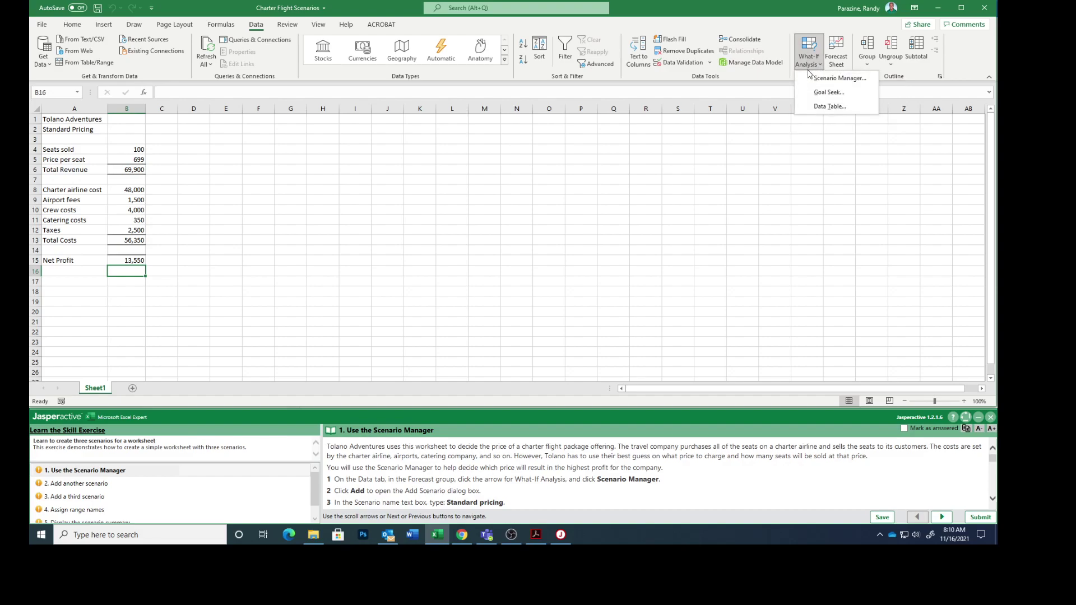
left_click(811, 79)
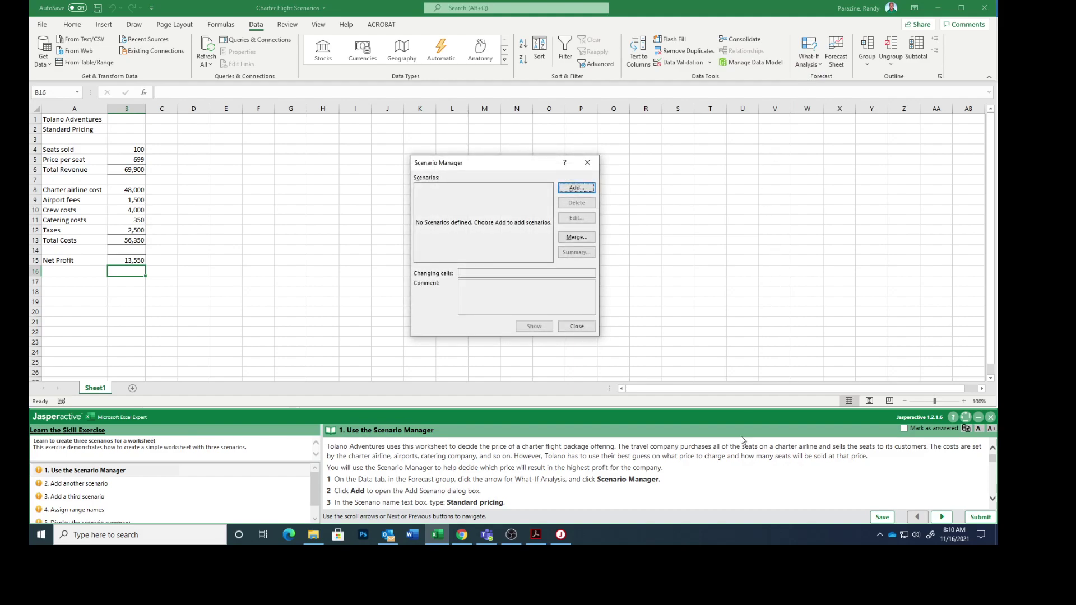
scroll(534, 491, "down", 1)
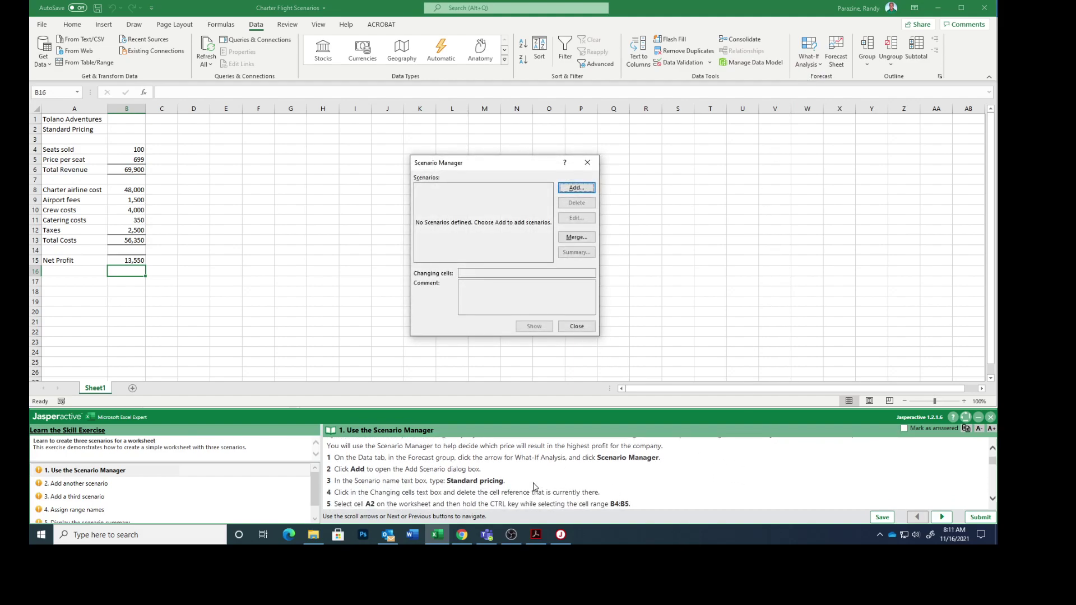
left_click(578, 188)
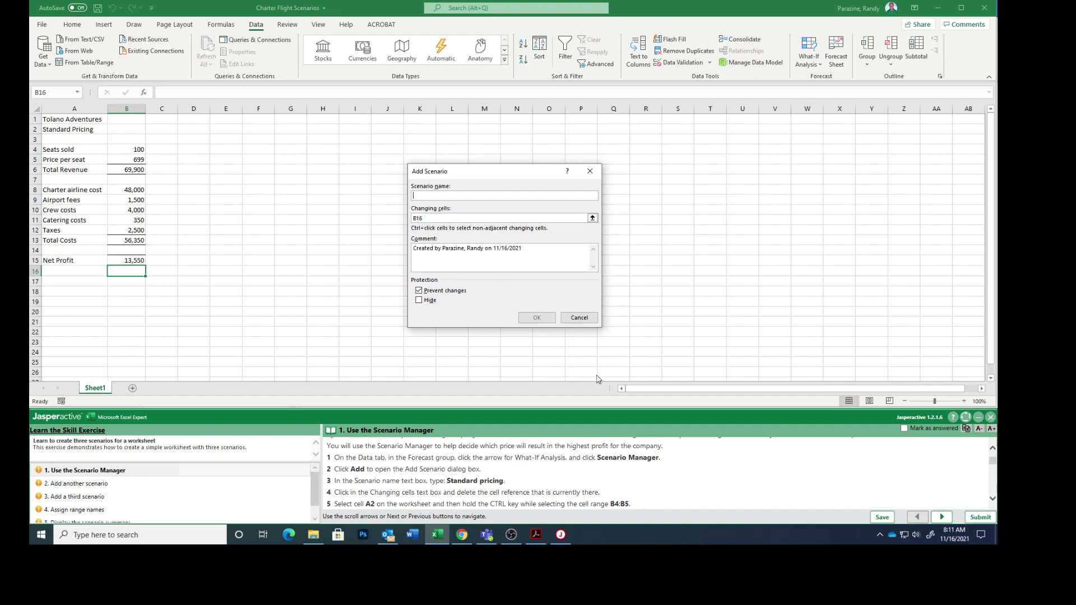
type("Standard pro")
- Replace the scenario's changing cells with A2 and the range B4:B5
scroll(460, 490, "down", 1)
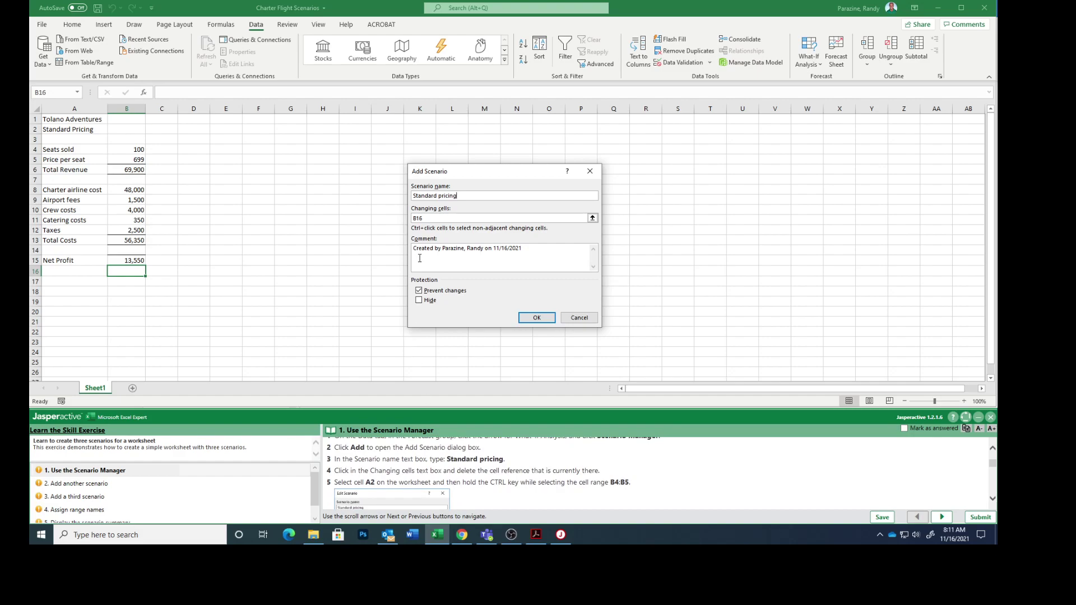
double_click(427, 220)
key("BackSpace")
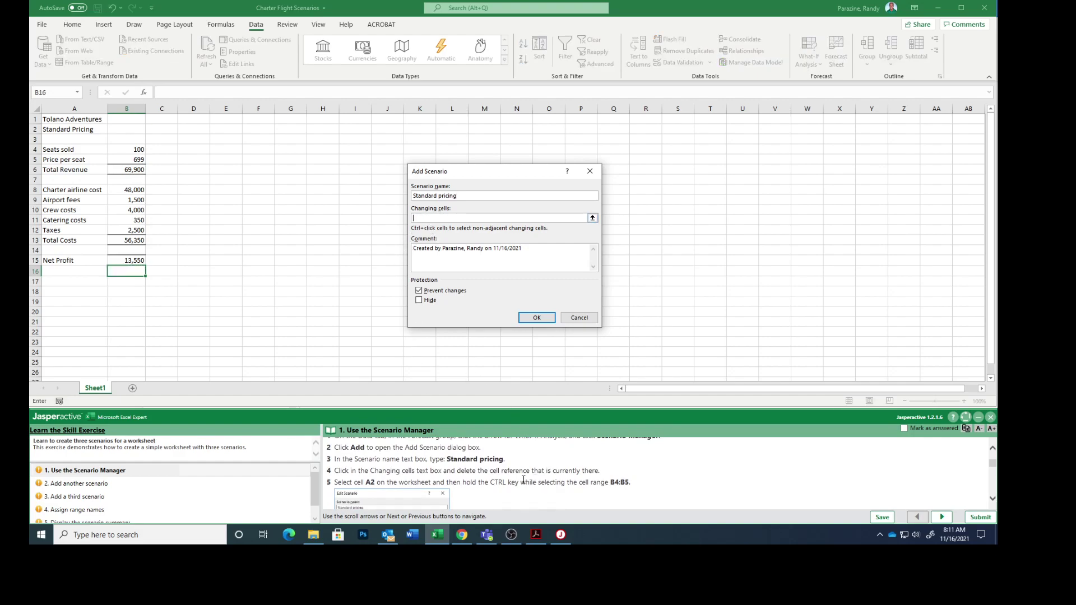
left_click(63, 130)
scroll(558, 481, "down", 1)
scroll(558, 480, "down", 3)
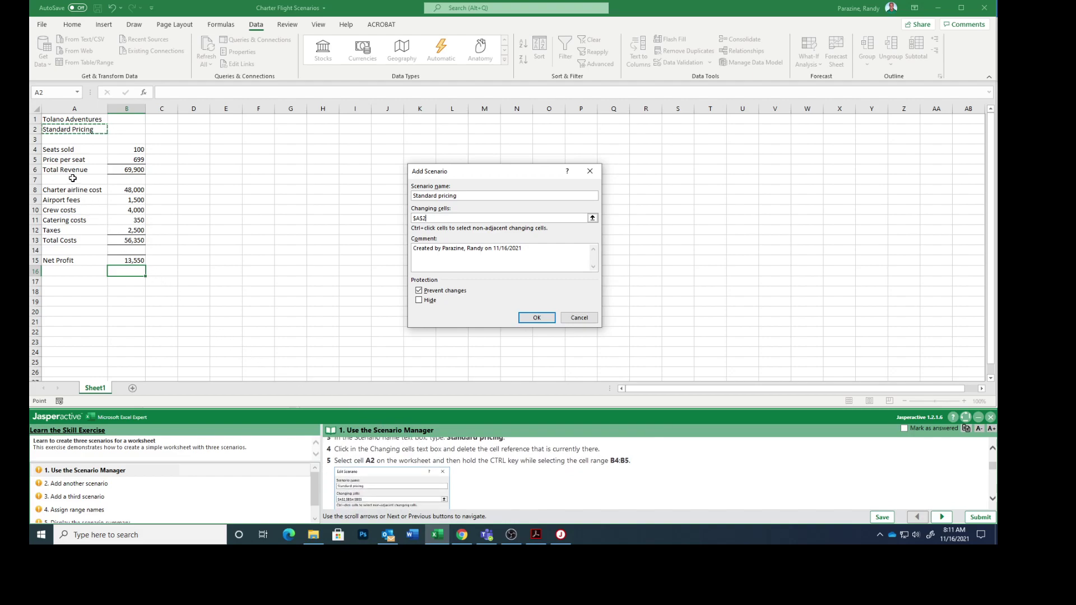
left_click_drag(127, 149, 126, 161, "ctrl")
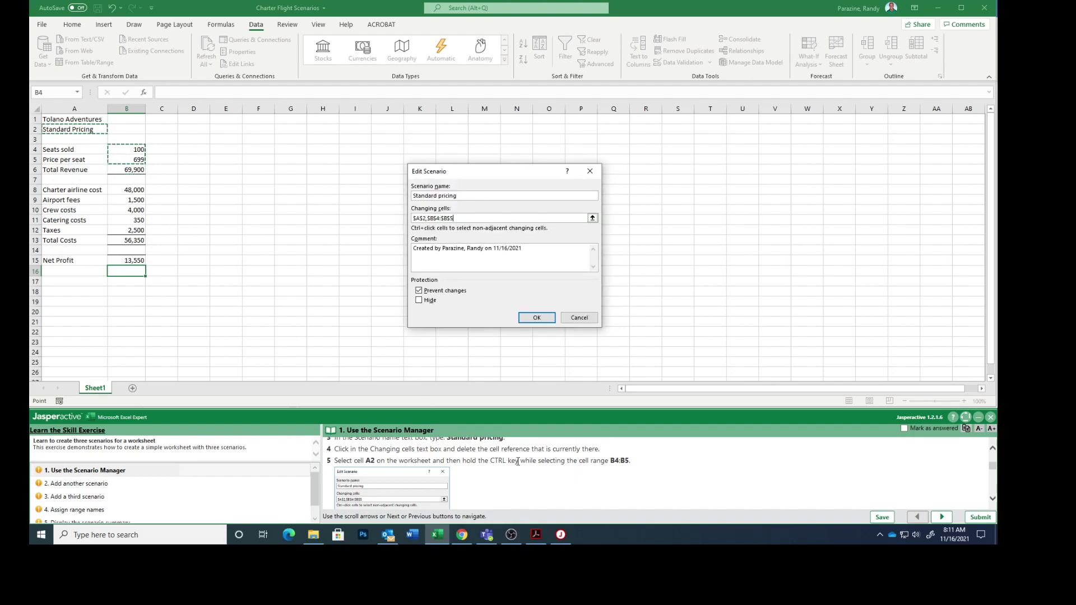
- Read the exercise notes on changing cells and comments, and accept the scenario definition to open its values
scroll(525, 481, "down", 1)
scroll(525, 481, "down", 5)
scroll(525, 480, "down", 1)
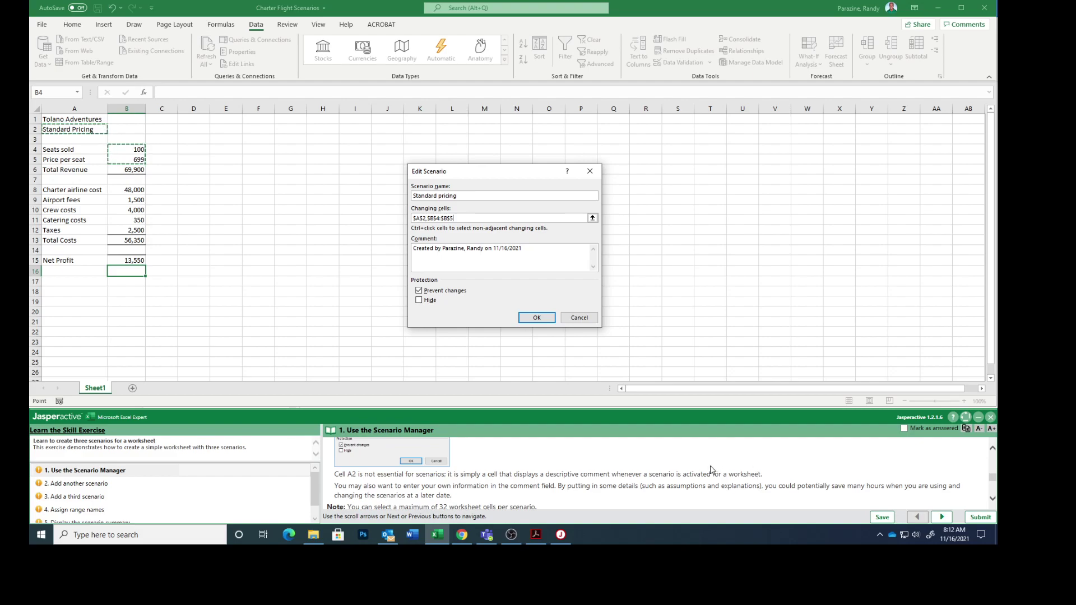
scroll(655, 474, "down", 1)
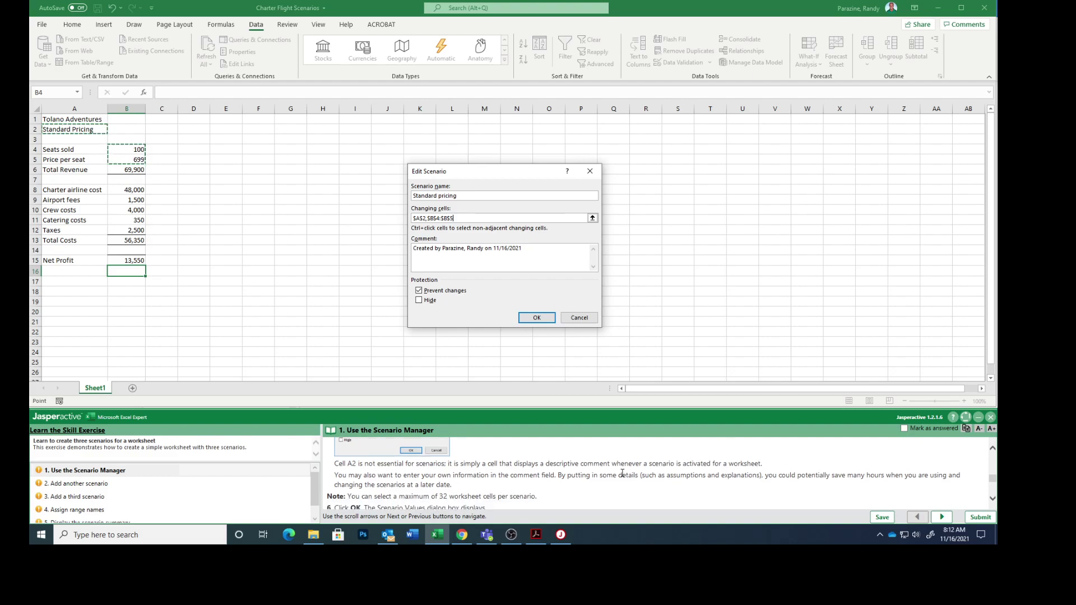
scroll(622, 475, "down", 1)
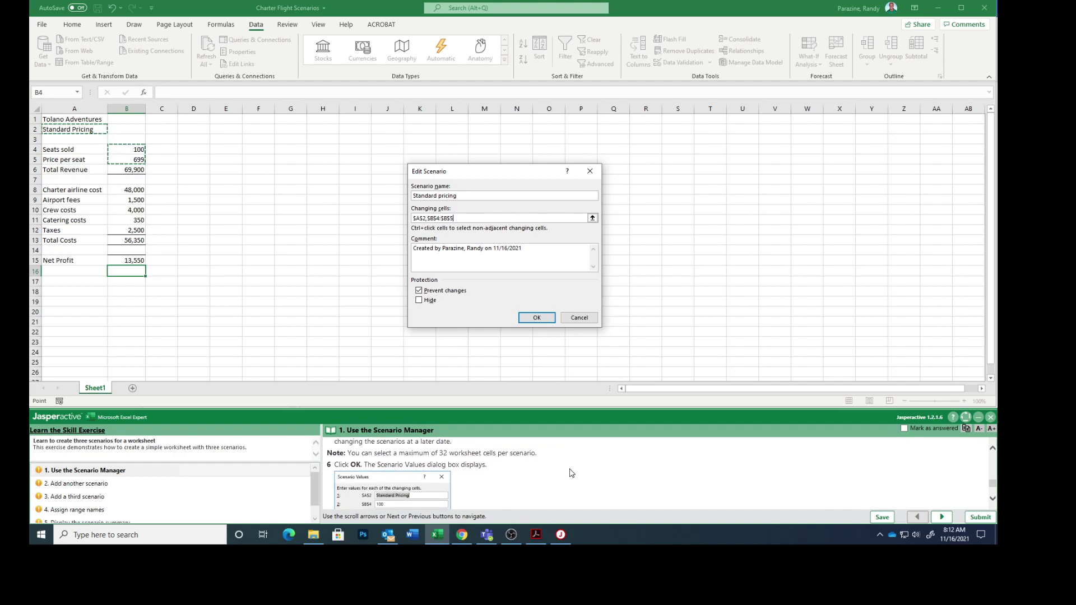
scroll(568, 473, "down", 1)
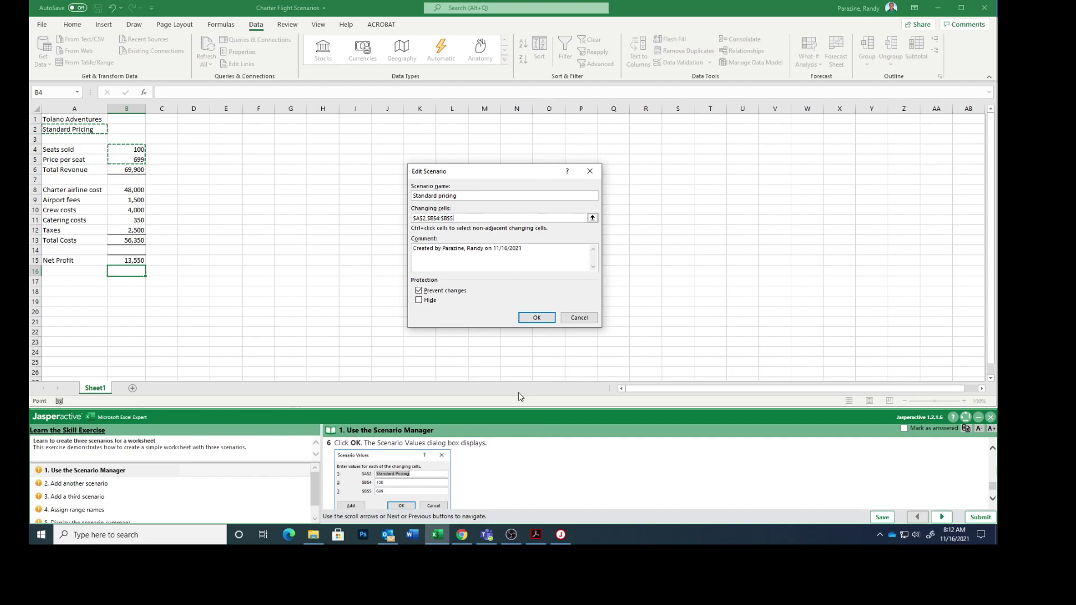
left_click(531, 317)
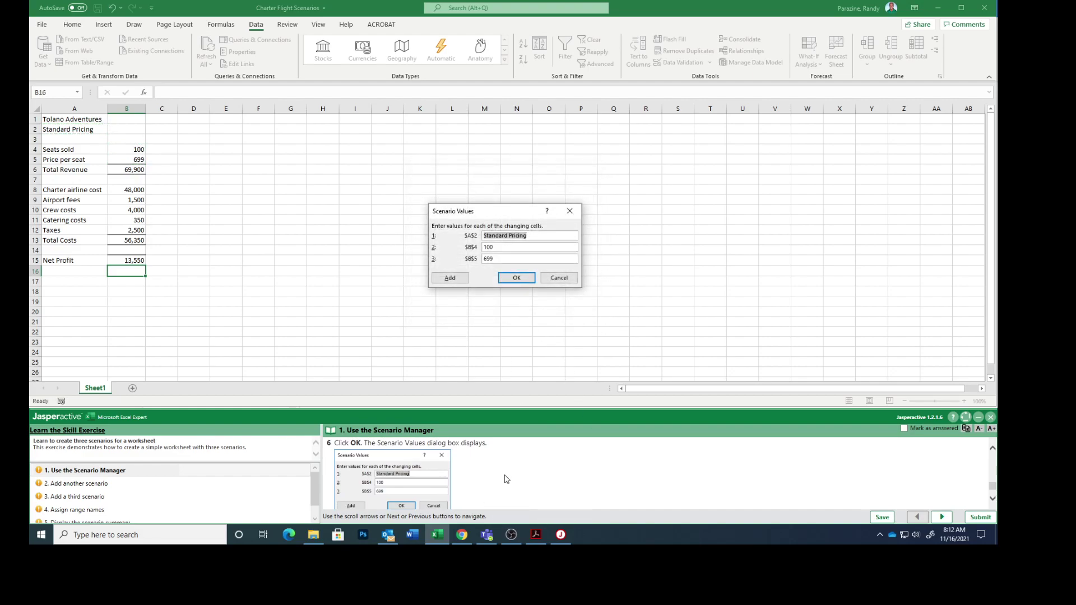
- Check the scenario values against the exercise's enlarged example, and save the scenario while starting another one
scroll(520, 482, "down", 1)
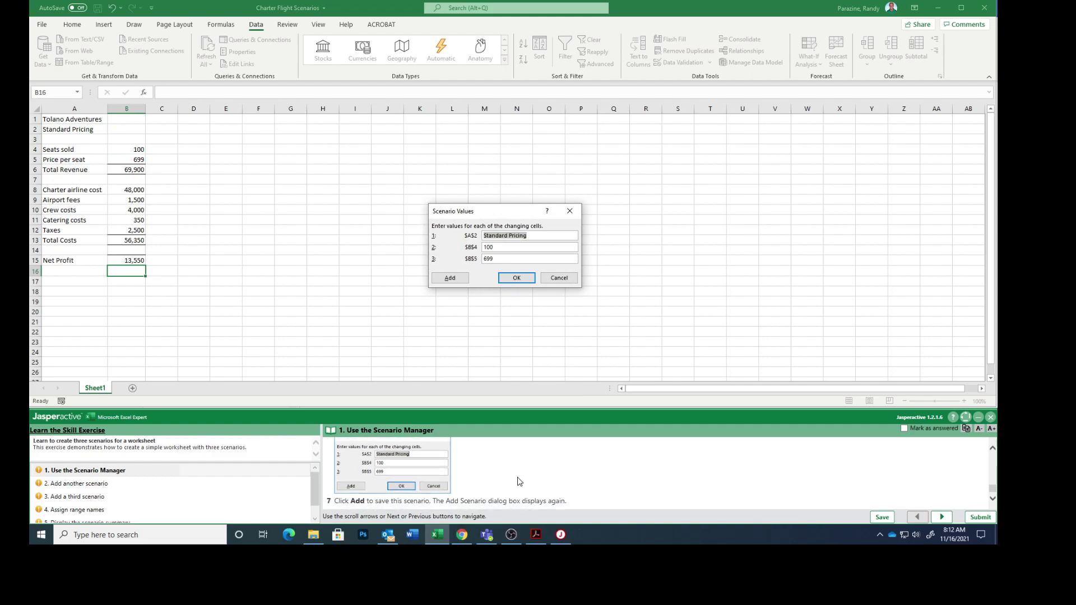
left_click(419, 470)
left_click_drag(527, 223, 700, 214)
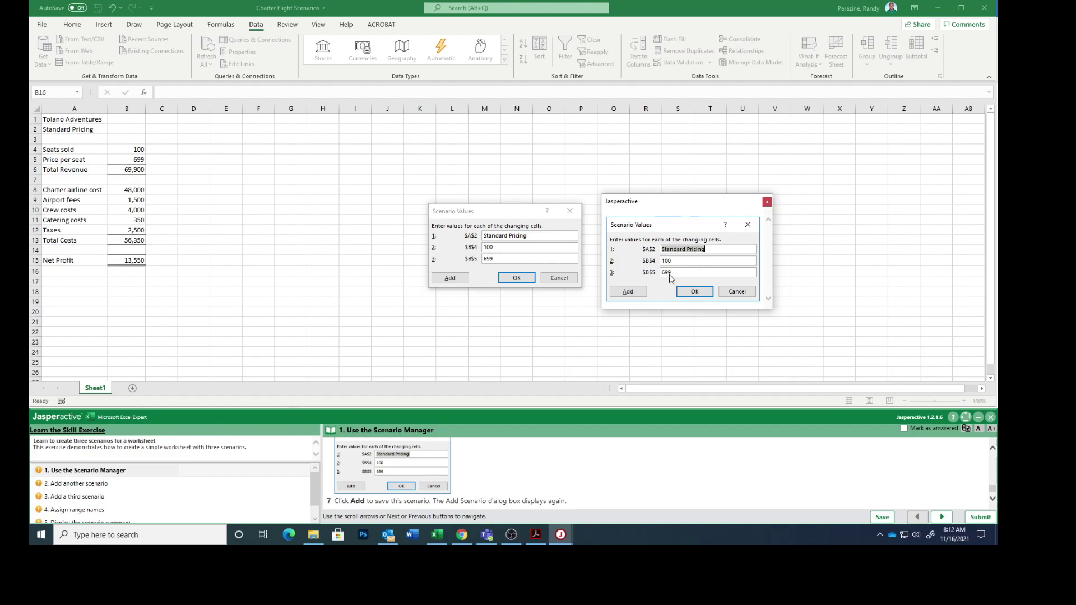
left_click(767, 202)
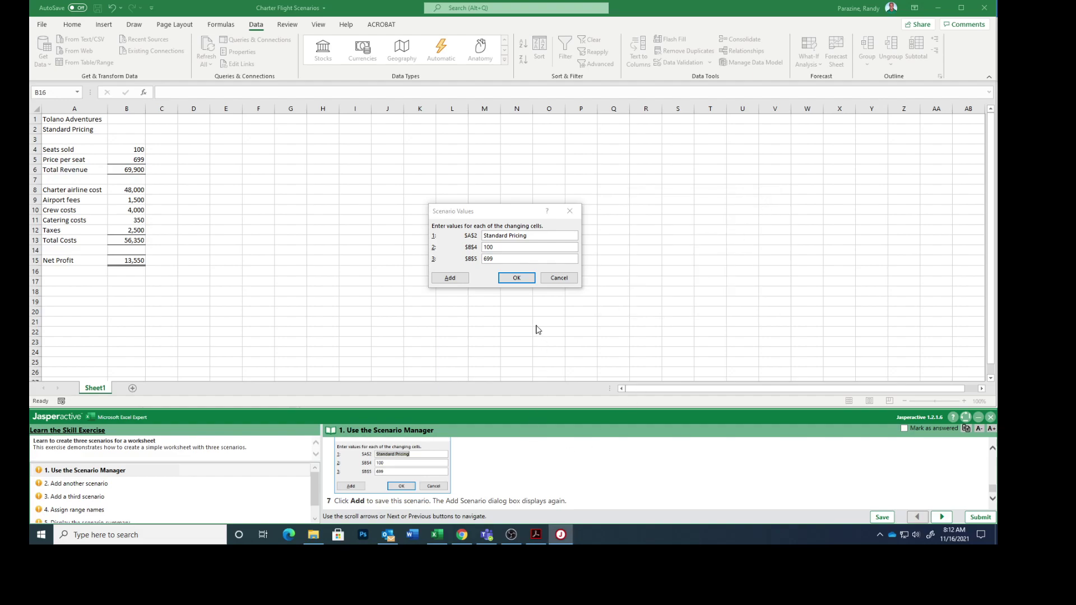
left_click(449, 279)
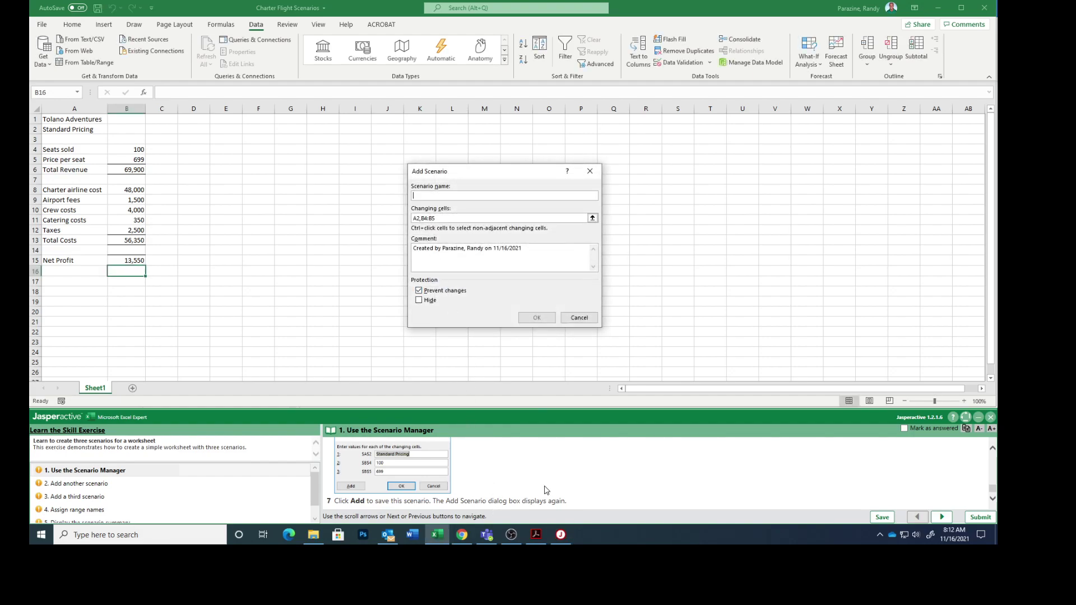
- Mark the Use the Scenario Manager task as answered and advance to the second task
left_click(903, 428)
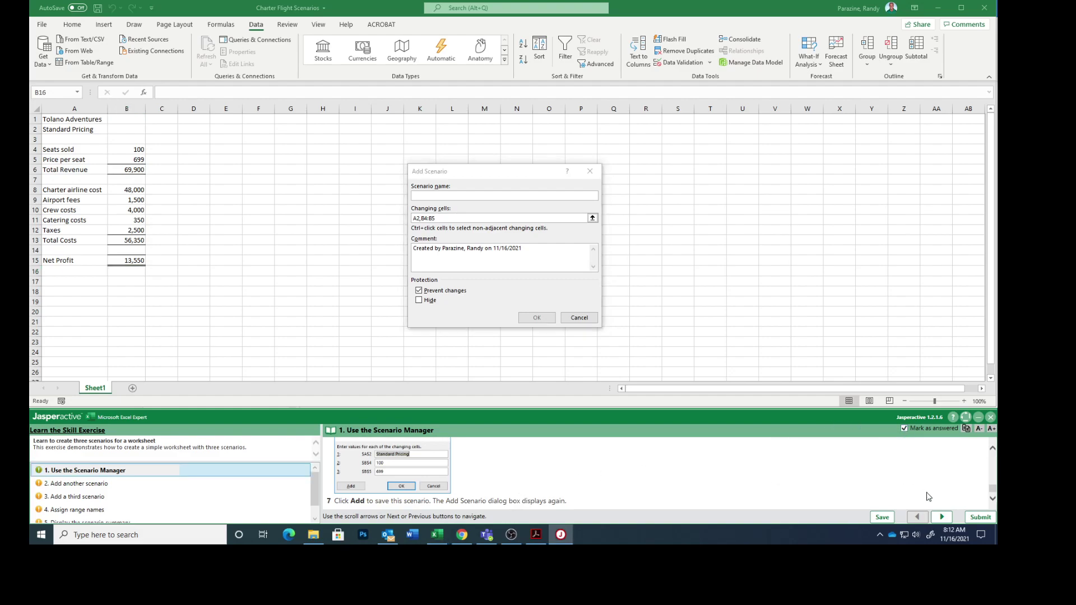
left_click(941, 516)
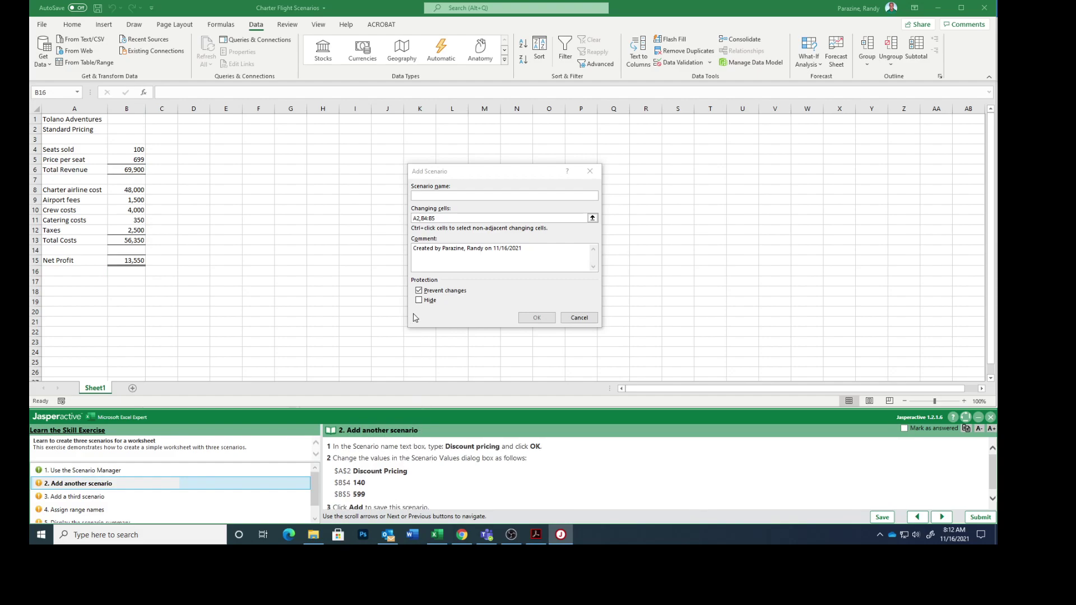
- Name the second scenario Discount pricing and accept its definition with the existing changing cells
left_click(442, 195)
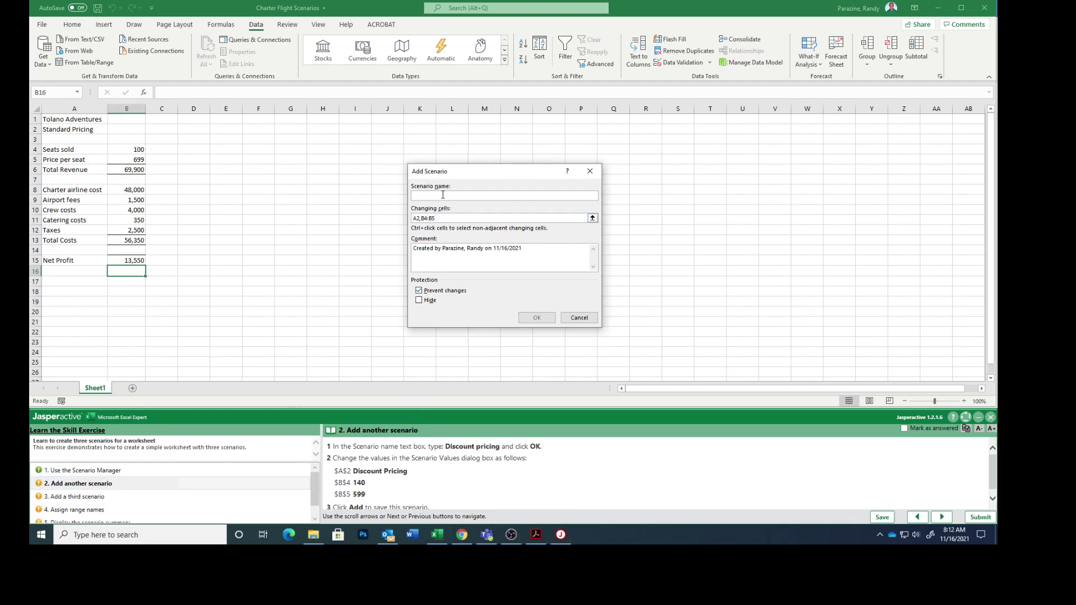
type("Discount pricing")
left_click(536, 318)
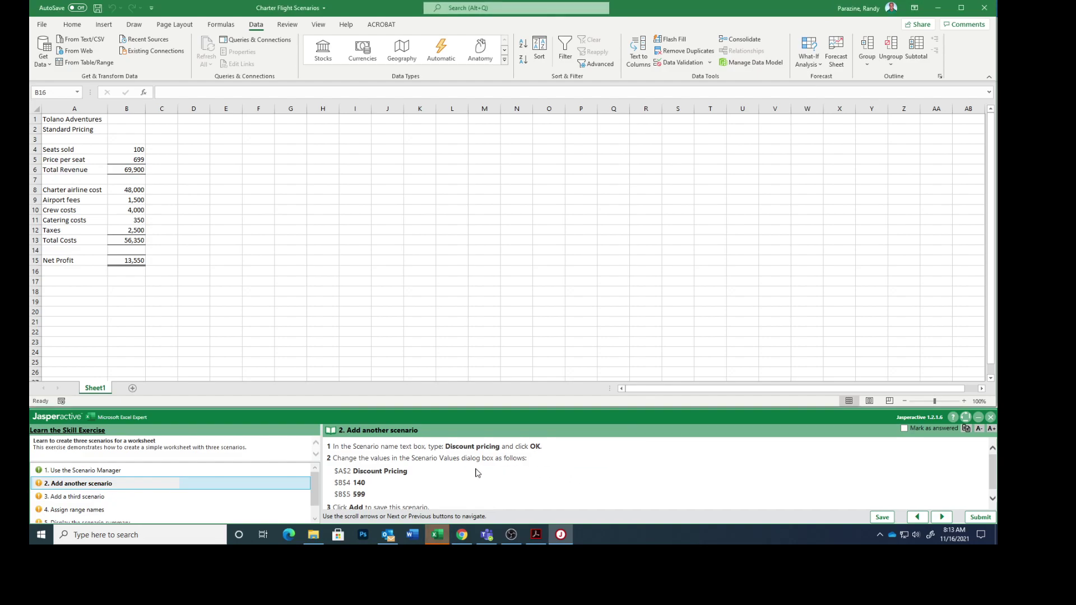
scroll(488, 473, "down", 1)
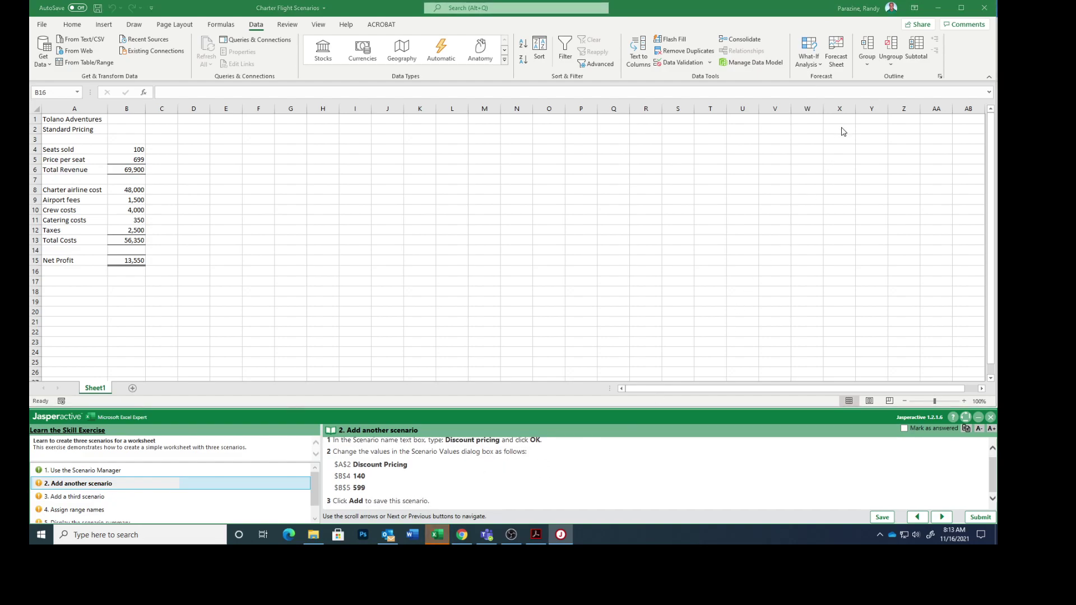
left_click(813, 69)
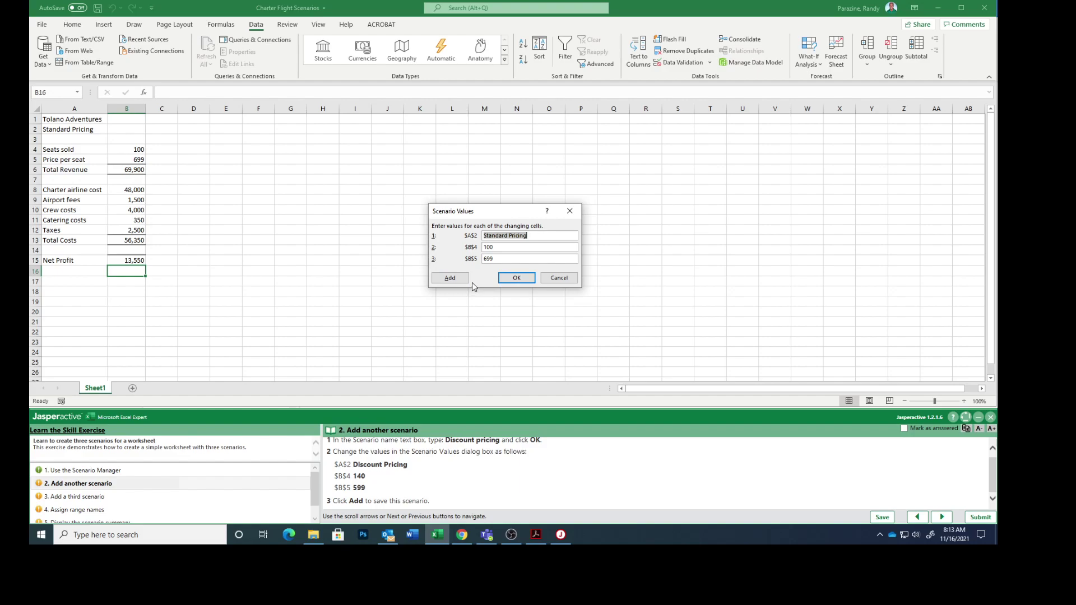
- Set the scenario values to Discount Pricing for A2, 140 for B4 and 599 for B5, and save while starting another scenario
scroll(457, 490, "up", 1)
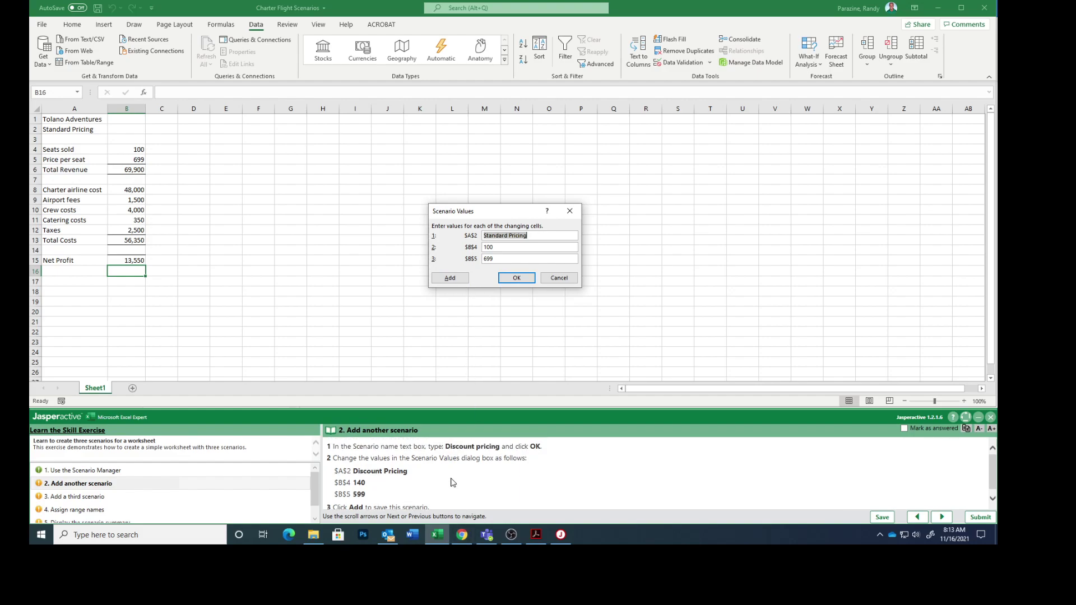
scroll(452, 482, "down", 1)
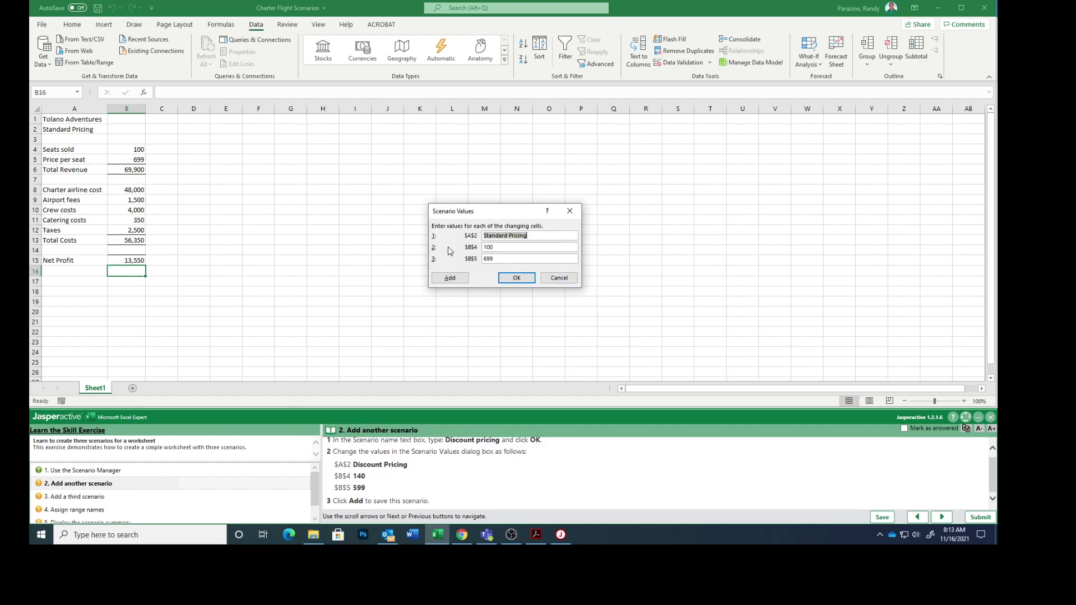
type("Discoun")
left_click_drag(501, 247, 477, 249)
left_click_drag(502, 260, 469, 262)
type("599")
left_click(449, 278)
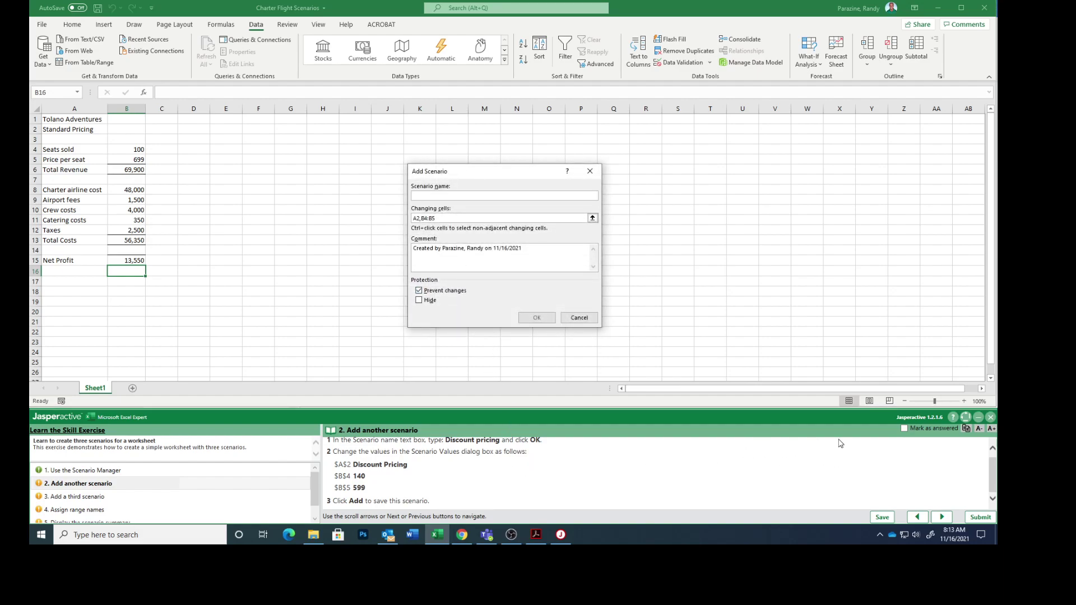
- Mark the Add another scenario task as answered and advance to the third task
left_click(904, 429)
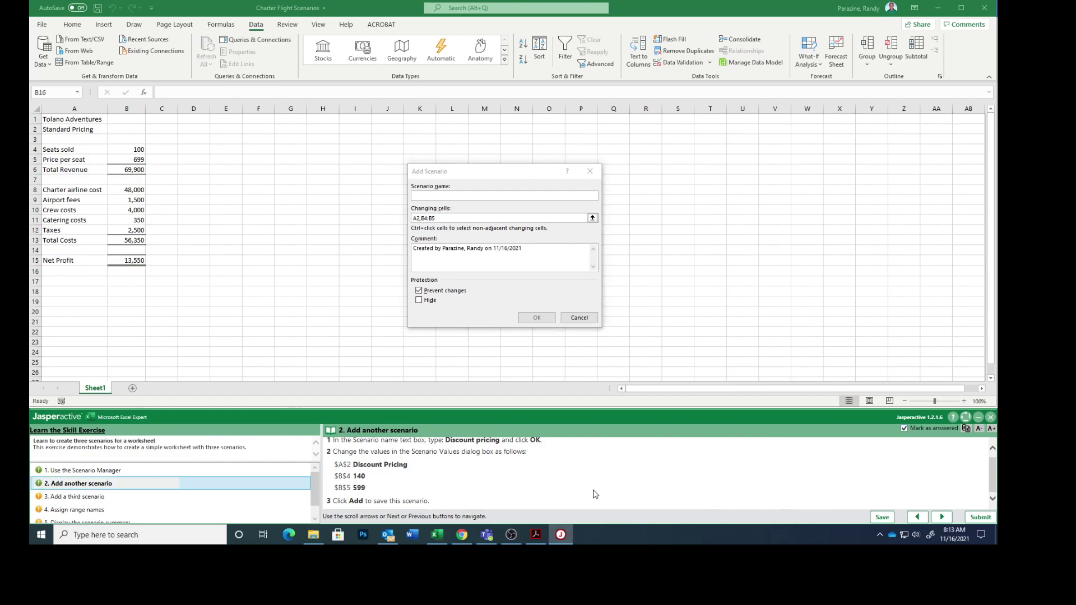
left_click(941, 516)
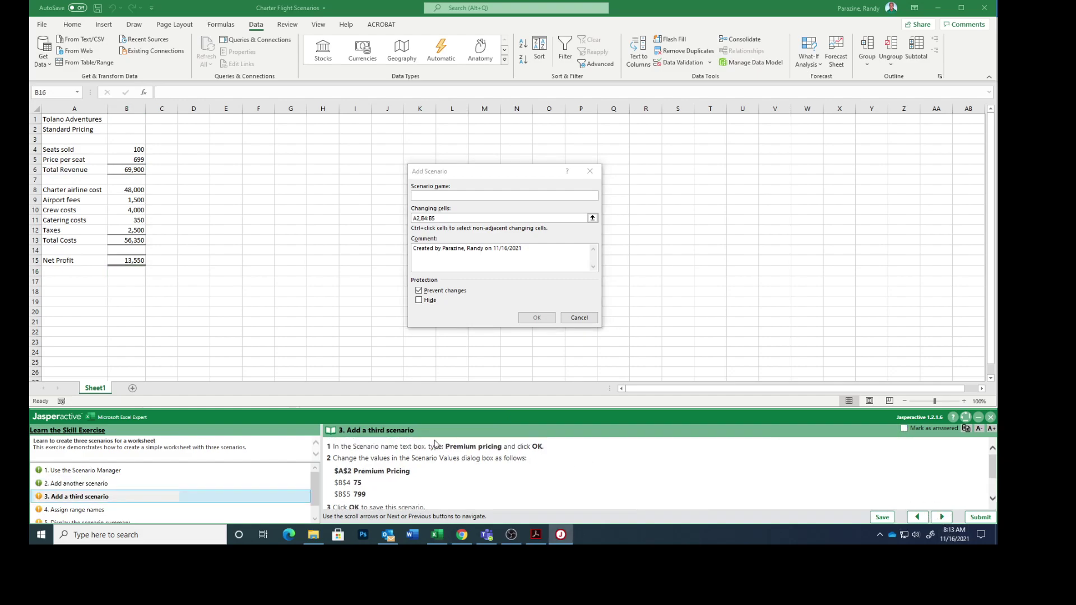
- Name the third scenario Premium pricing and accept its definition with the existing changing cells
left_click(440, 195)
type("Premium pricing")
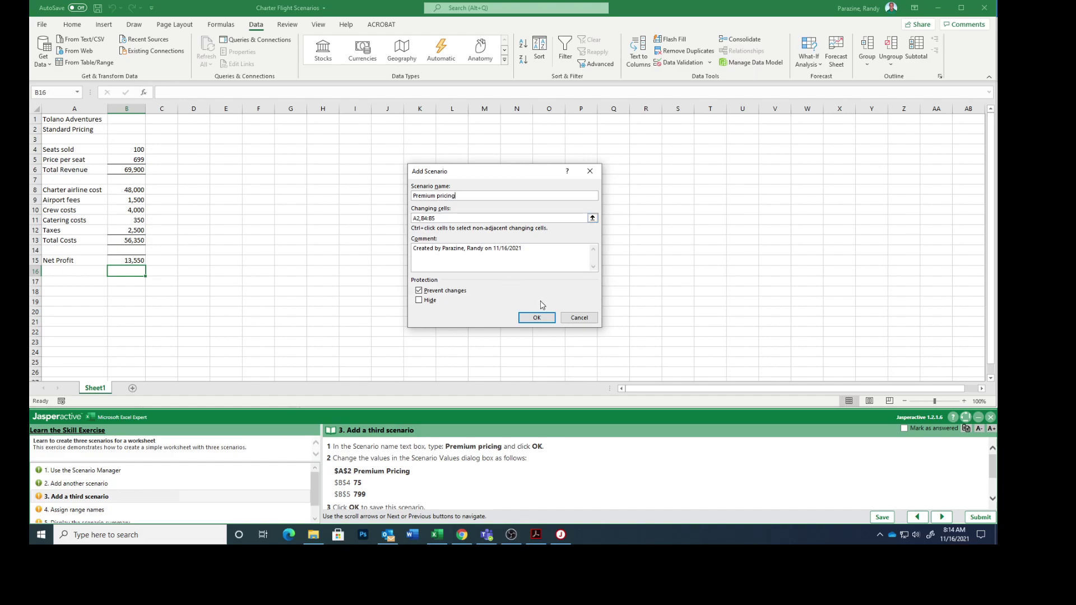
left_click(536, 318)
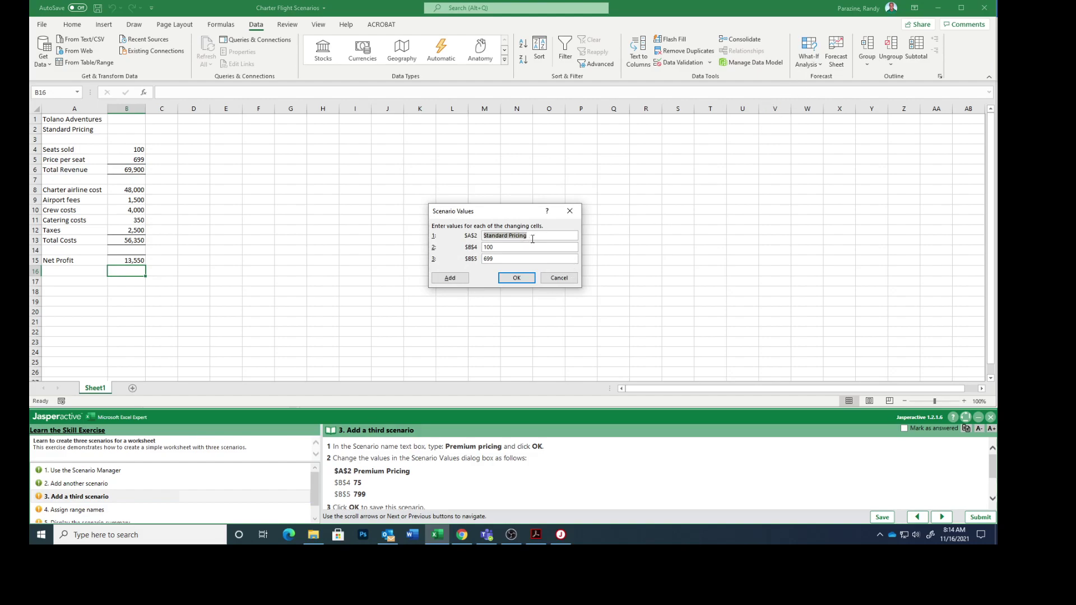
- Set the scenario values to Premium Pricing for A2, 75 for B4 and 799 for B5, and save the scenario
type("Premium")
key("Tab")
key("Tab")
left_click(516, 279)
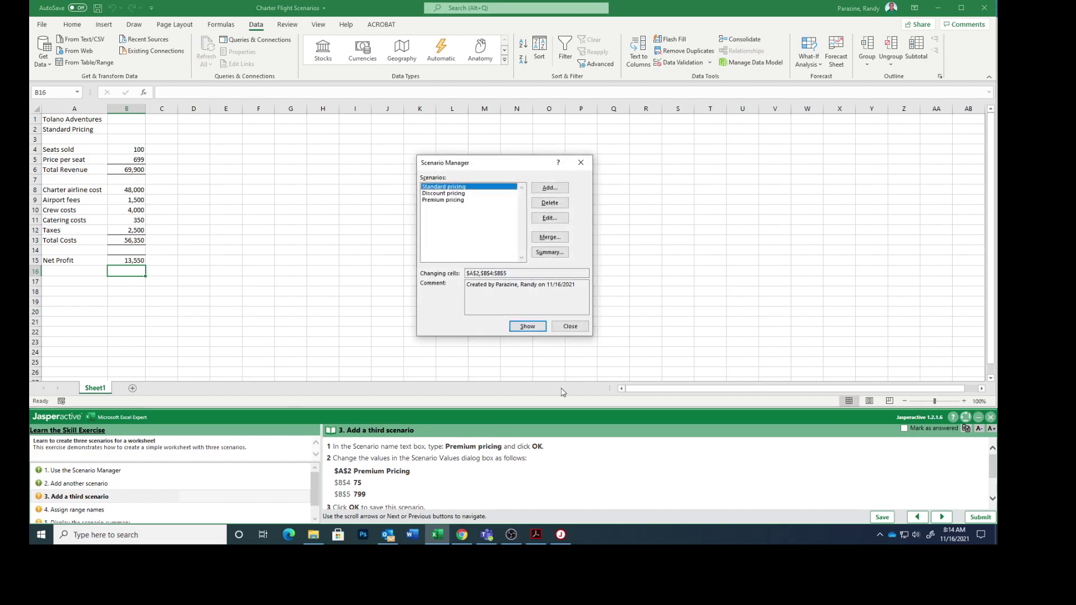
- Show the Premium pricing scenario on the worksheet, followed by the Discount pricing scenario
scroll(535, 468, "down", 1)
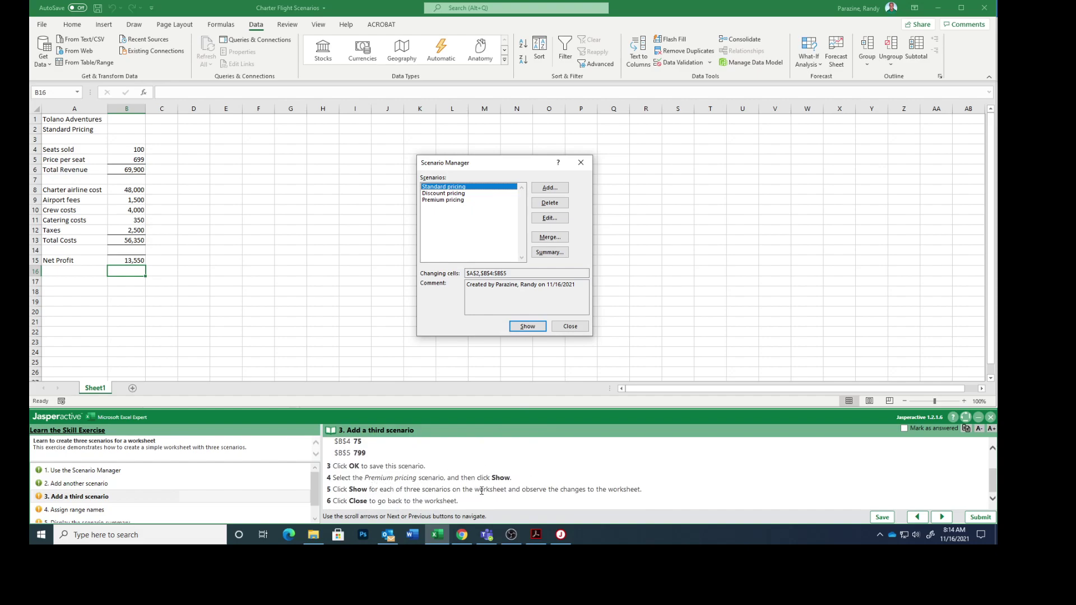
left_click(444, 202)
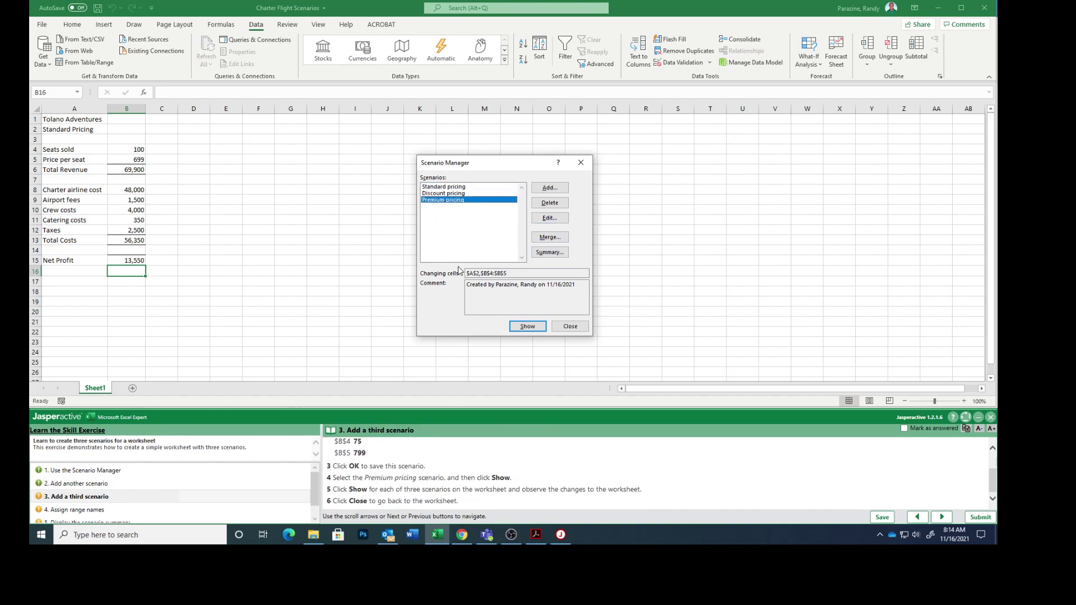
left_click(527, 331)
left_click(439, 193)
left_click(530, 327)
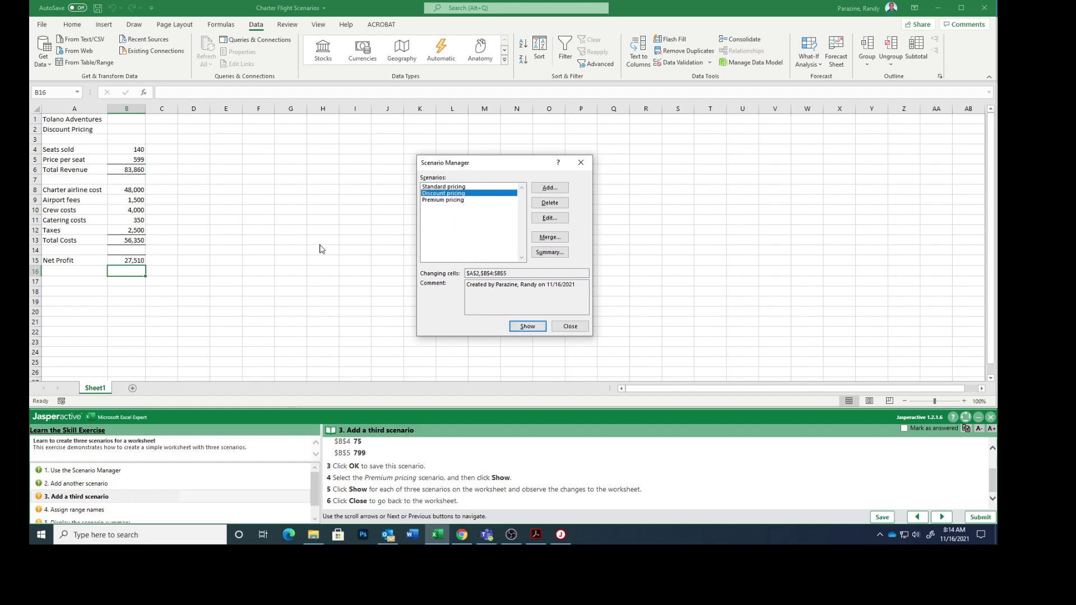
- Show the Standard pricing scenario on the worksheet, close Scenario Manager, and complete the third task by advancing to Assign range names
left_click(429, 187)
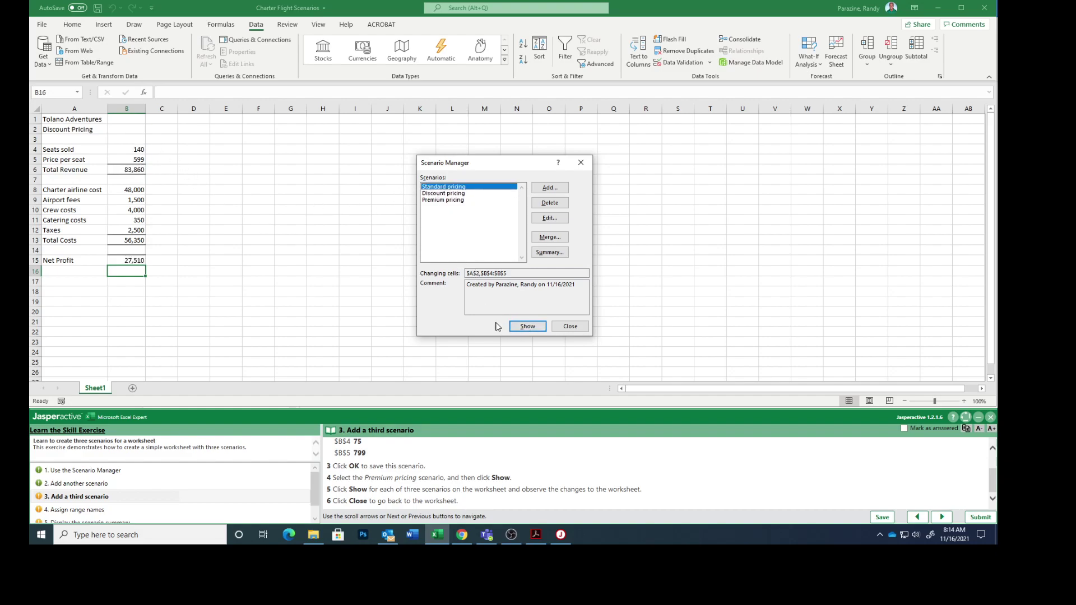
left_click(526, 327)
left_click(576, 331)
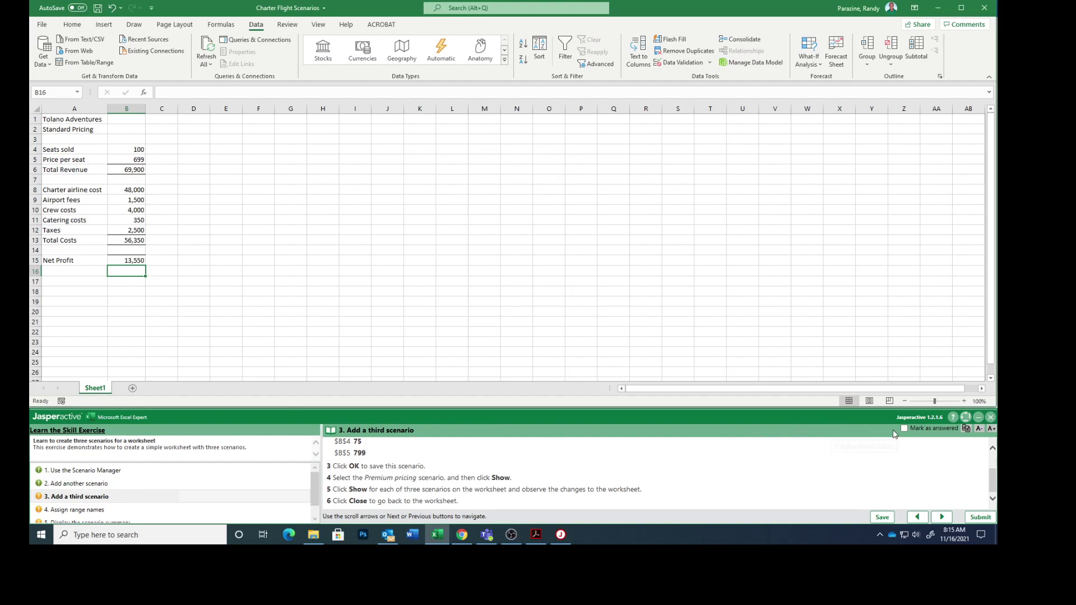
left_click(943, 517)
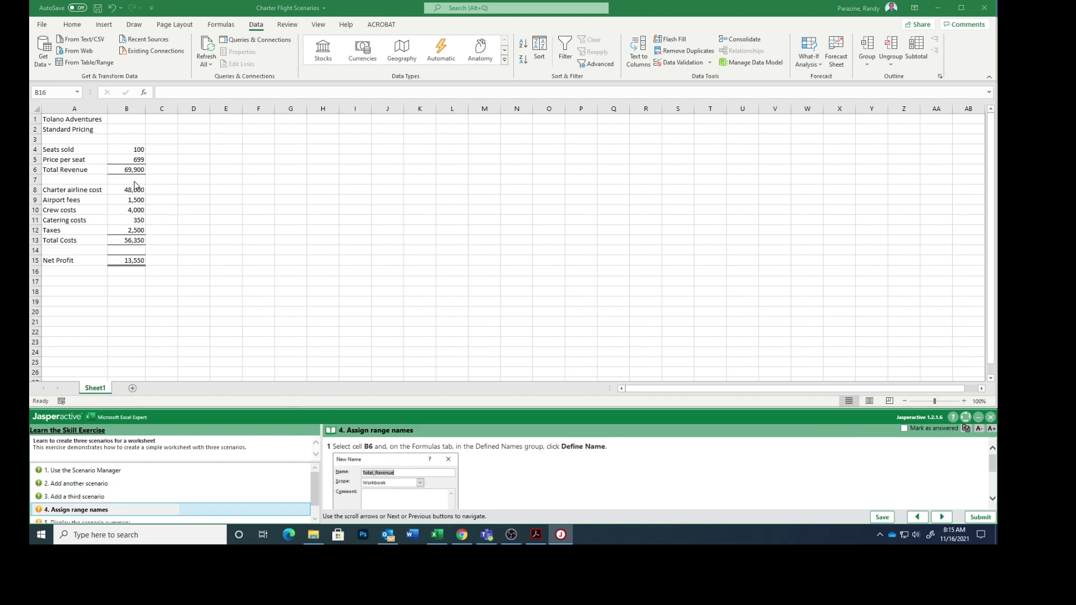
- Define the workbook-scoped name Total_Revenue for cell B6, checking the task instructions before accepting it
left_click(121, 169)
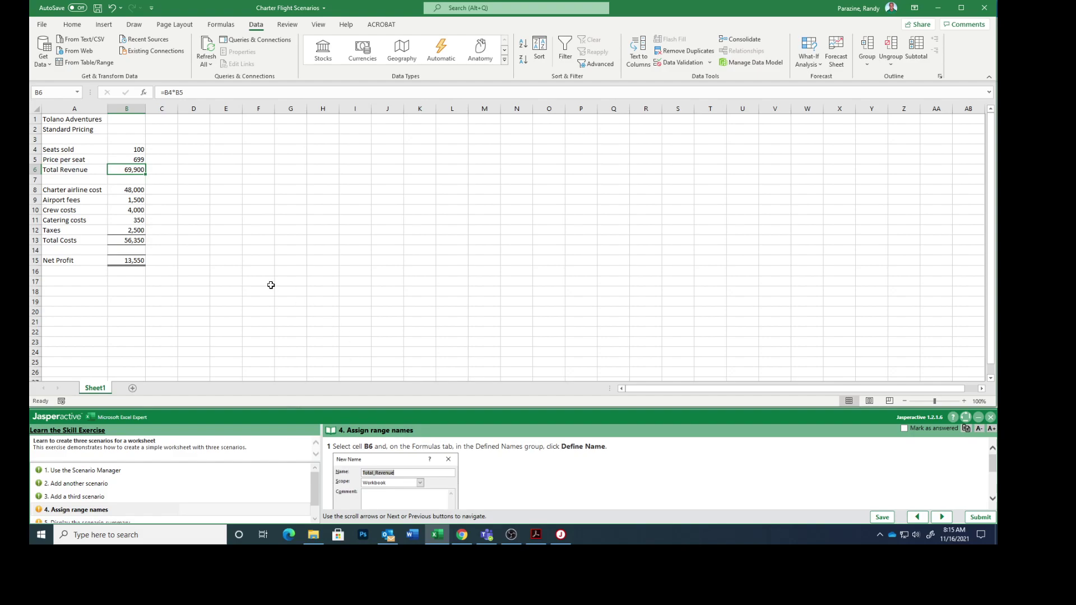
left_click(221, 25)
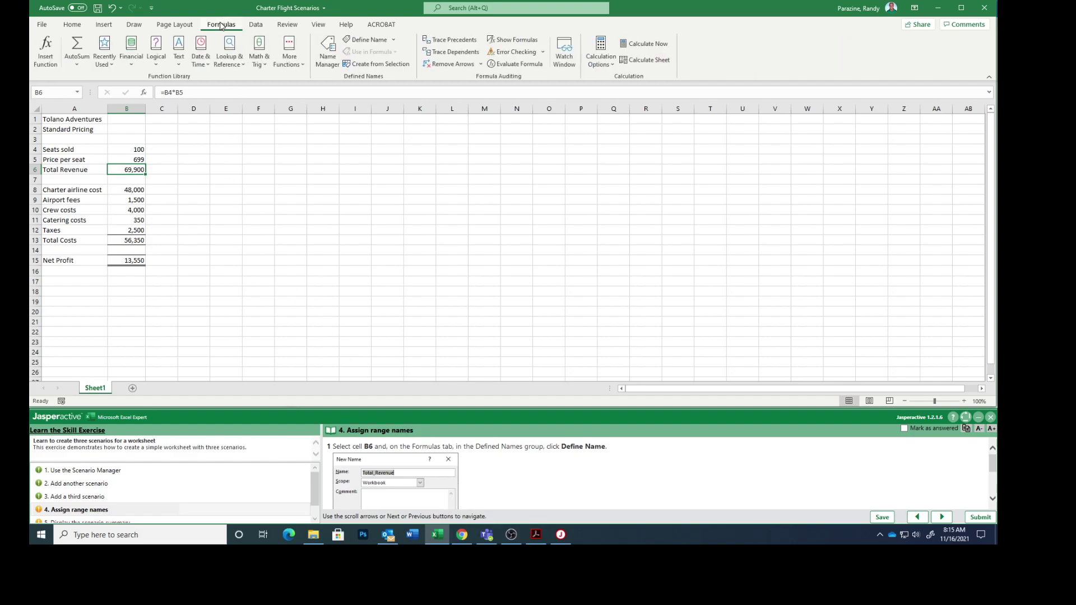
left_click(363, 42)
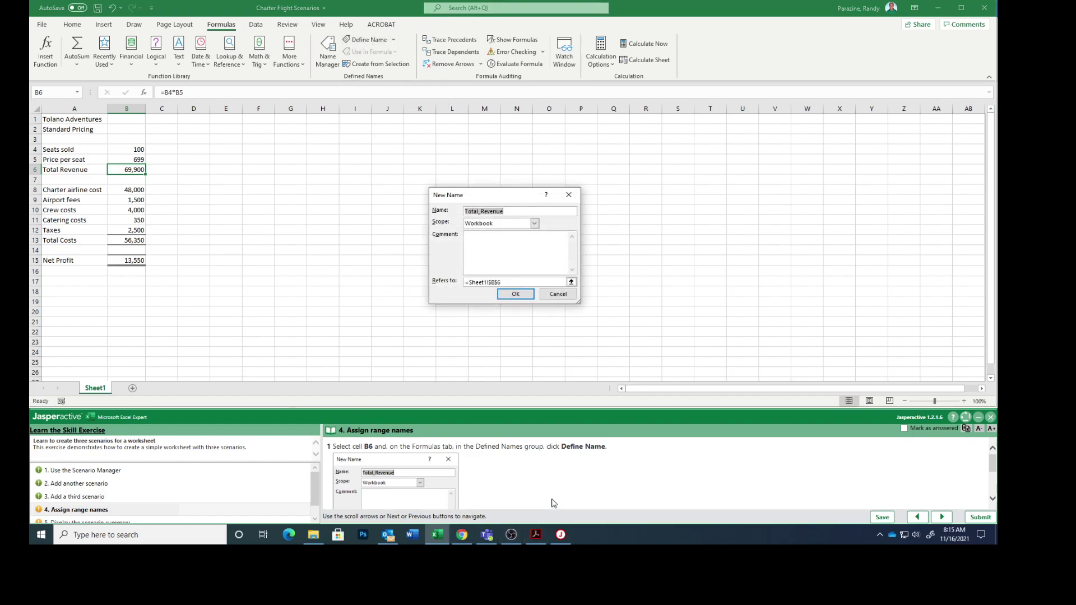
scroll(525, 475, "down", 3)
scroll(525, 475, "down", 3)
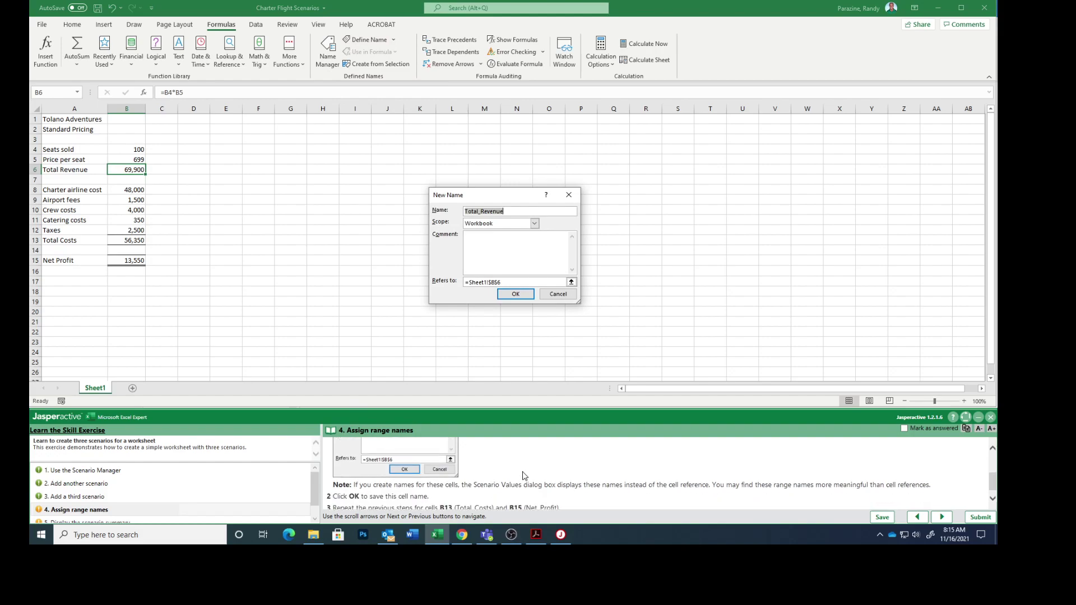
scroll(525, 476, "up", 6)
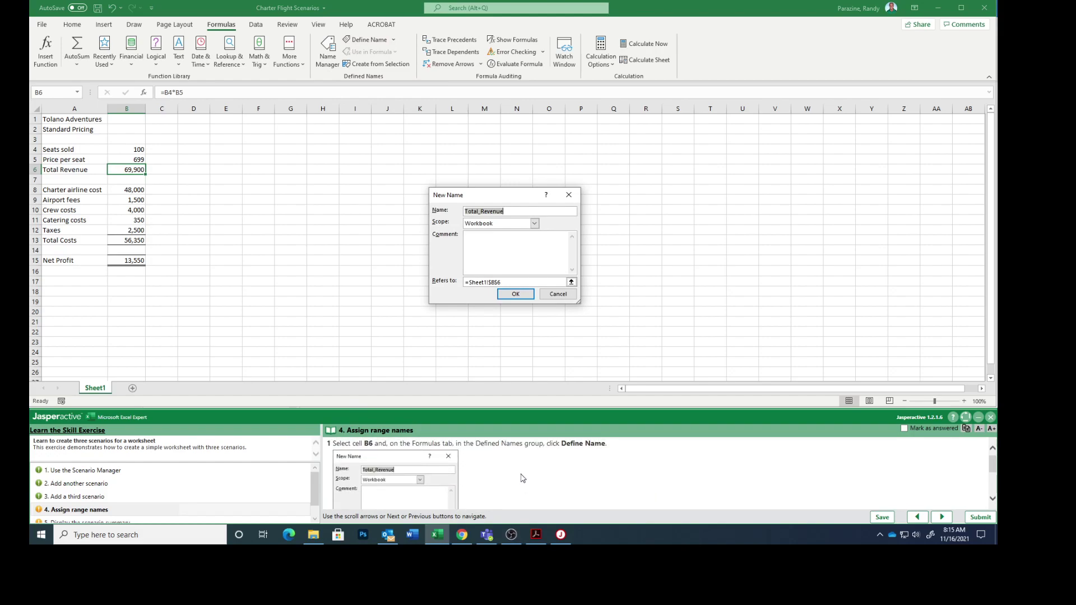
scroll(520, 478, "down", 3)
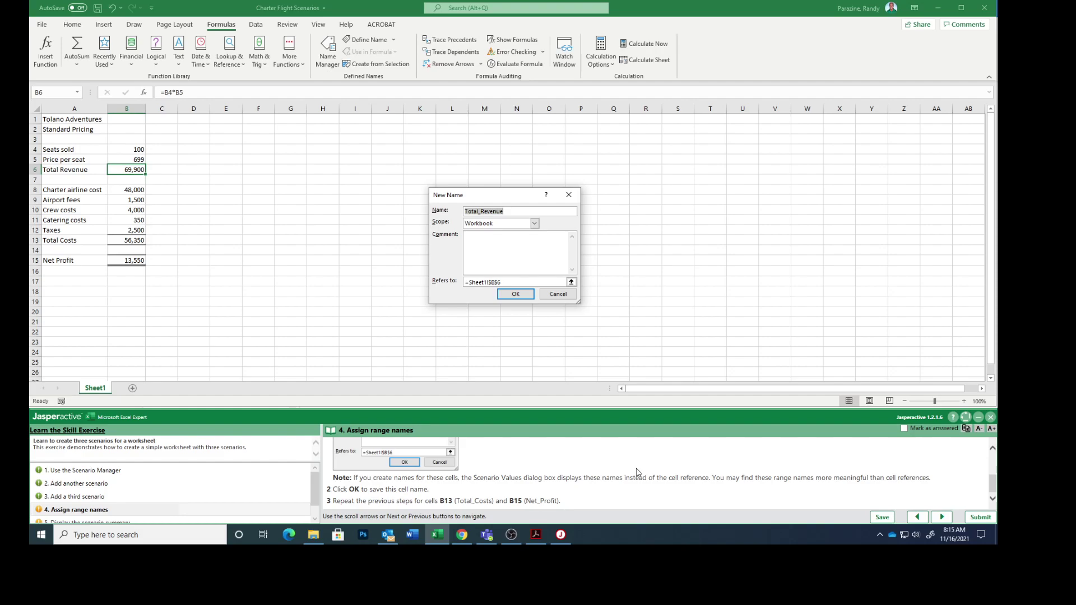
left_click(513, 294)
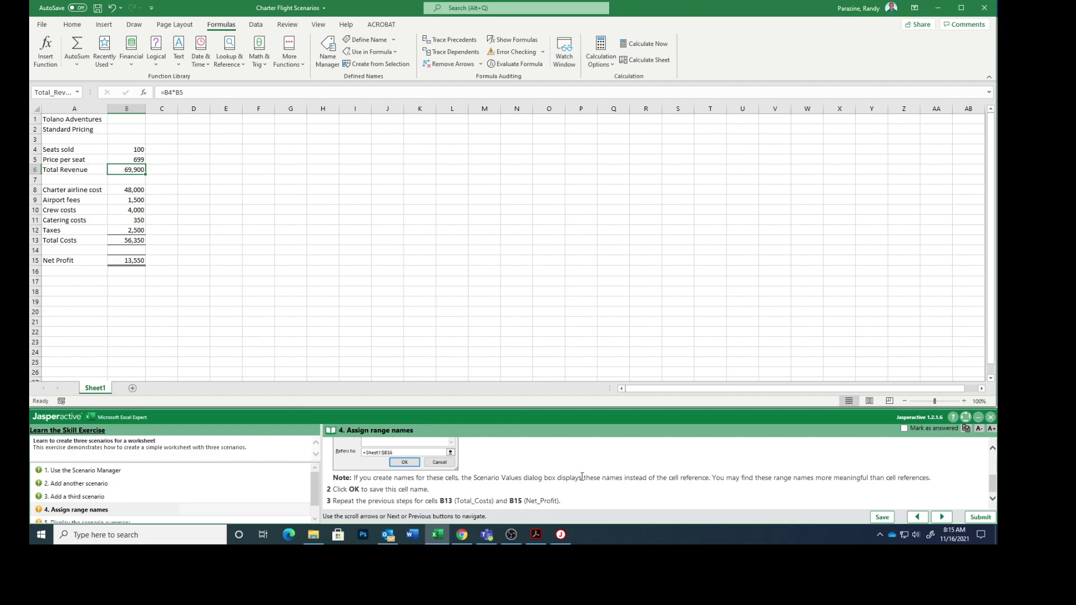
- Define the names Total_Costs for cell B13 and Net_Profit for cell B15
left_click(128, 241)
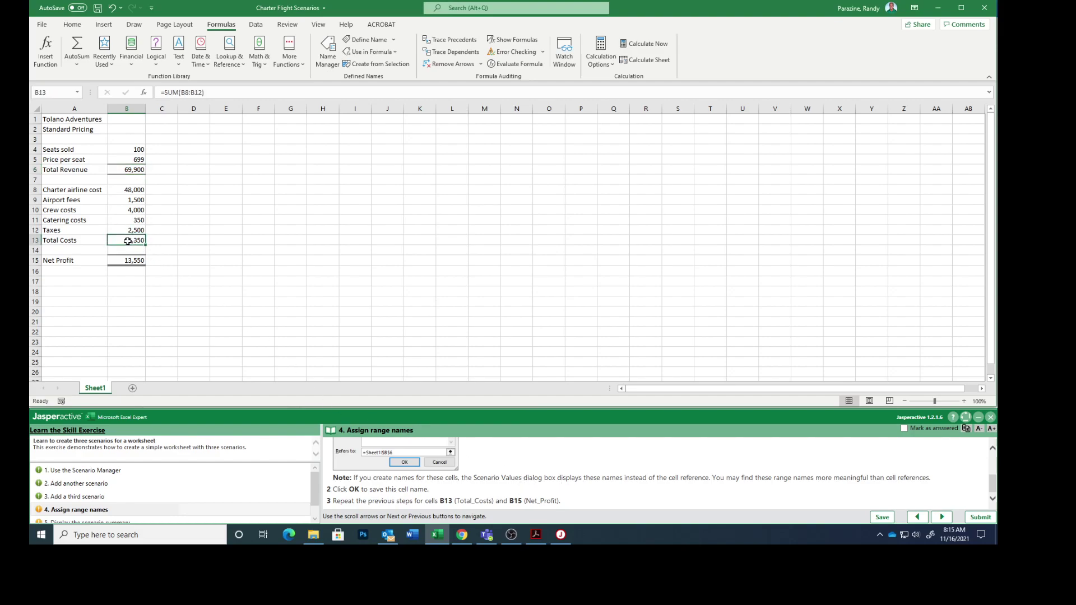
left_click(368, 40)
left_click(511, 294)
left_click(124, 262)
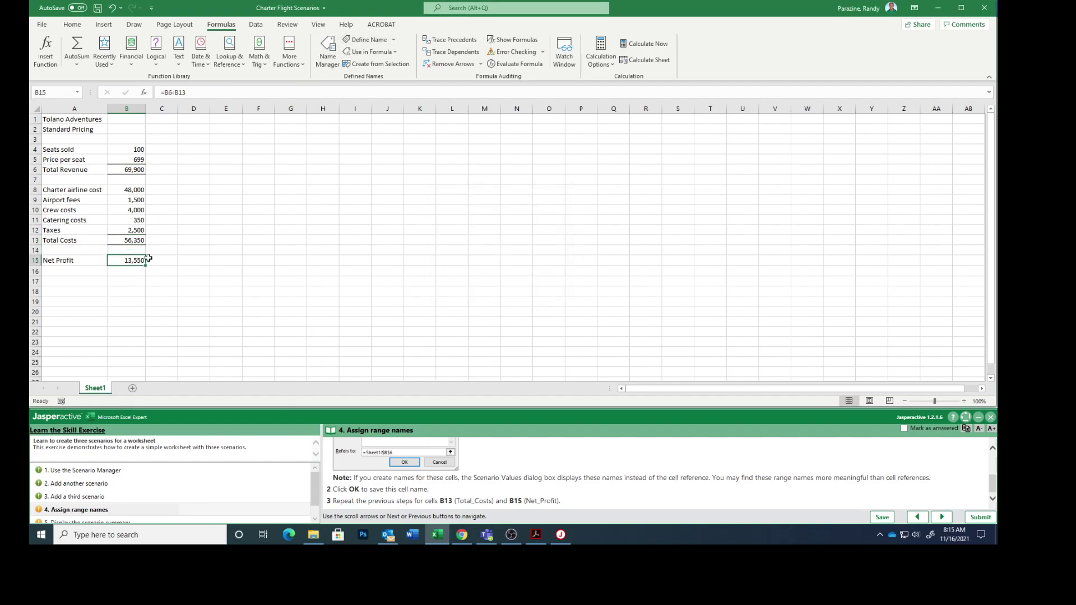
left_click(365, 40)
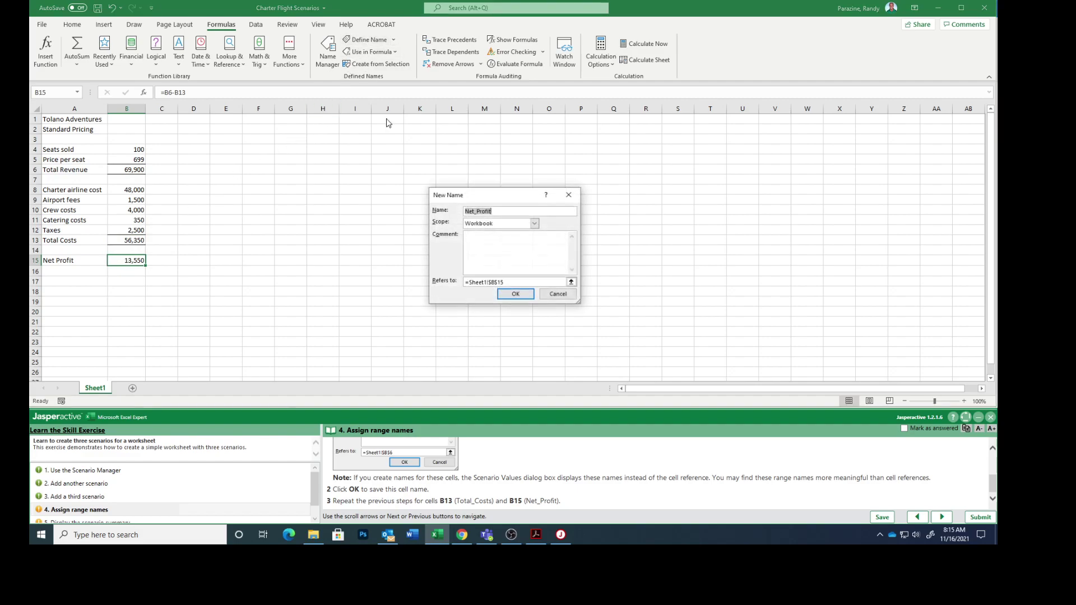
left_click(515, 294)
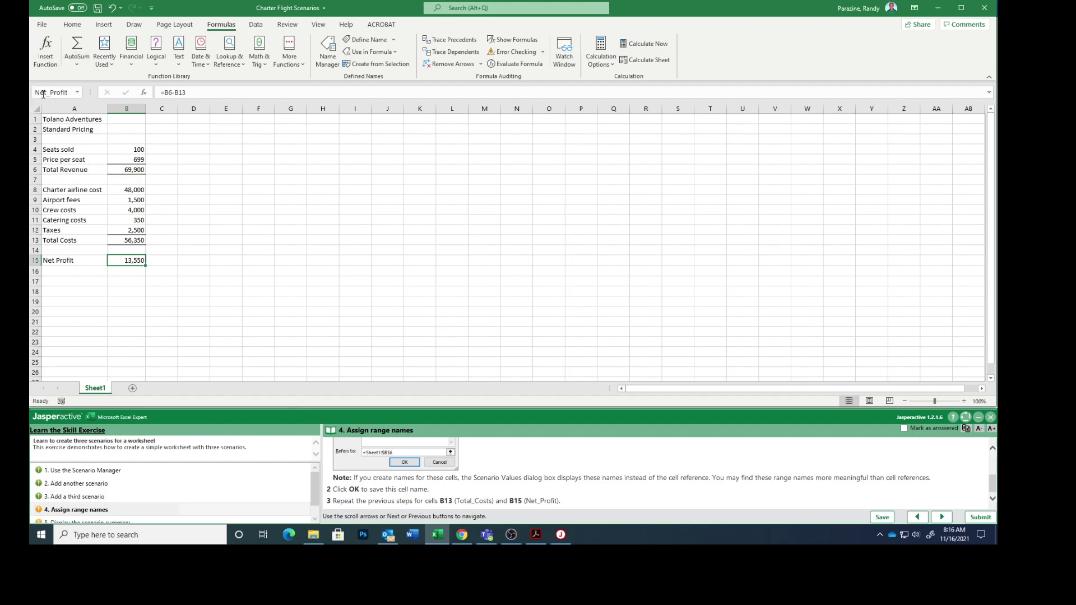
- Check the names assigned to B13 and B6, and complete the Assign range names task as answered, advancing to the fifth task
left_click(123, 241)
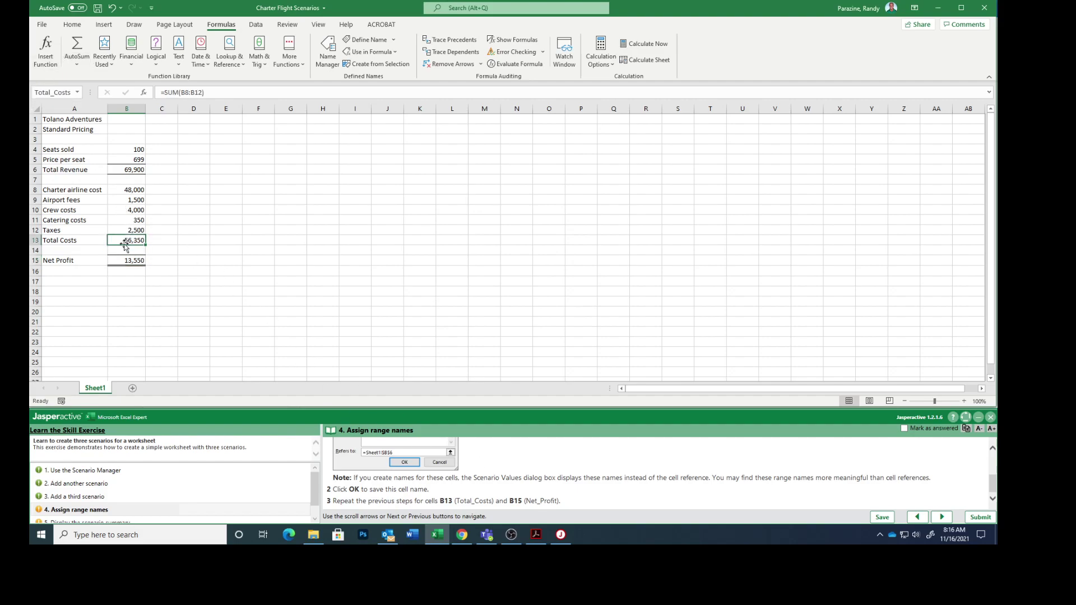
left_click(119, 170)
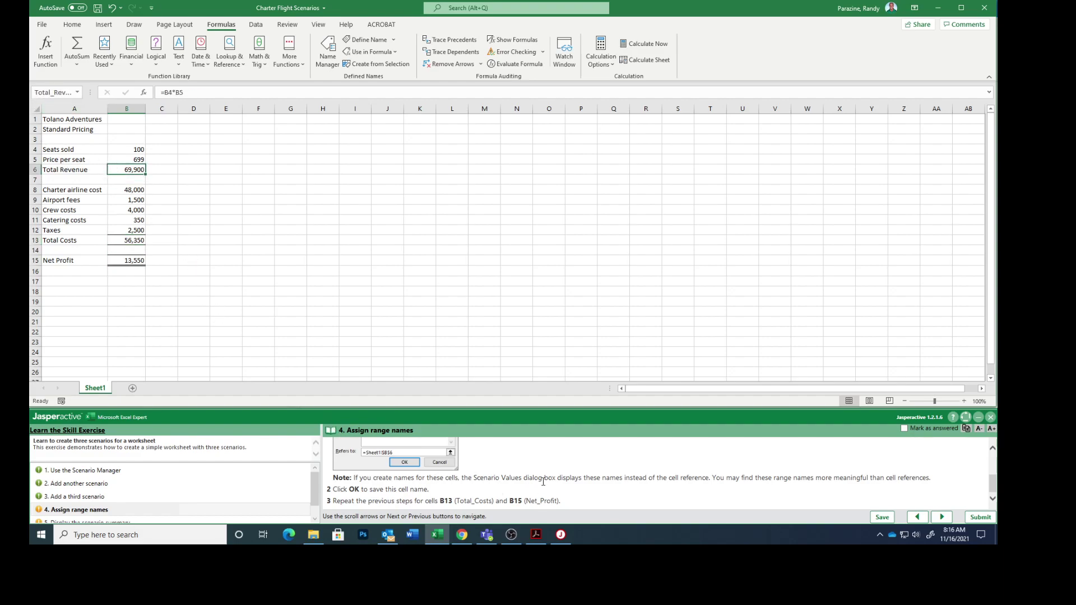
left_click(908, 428)
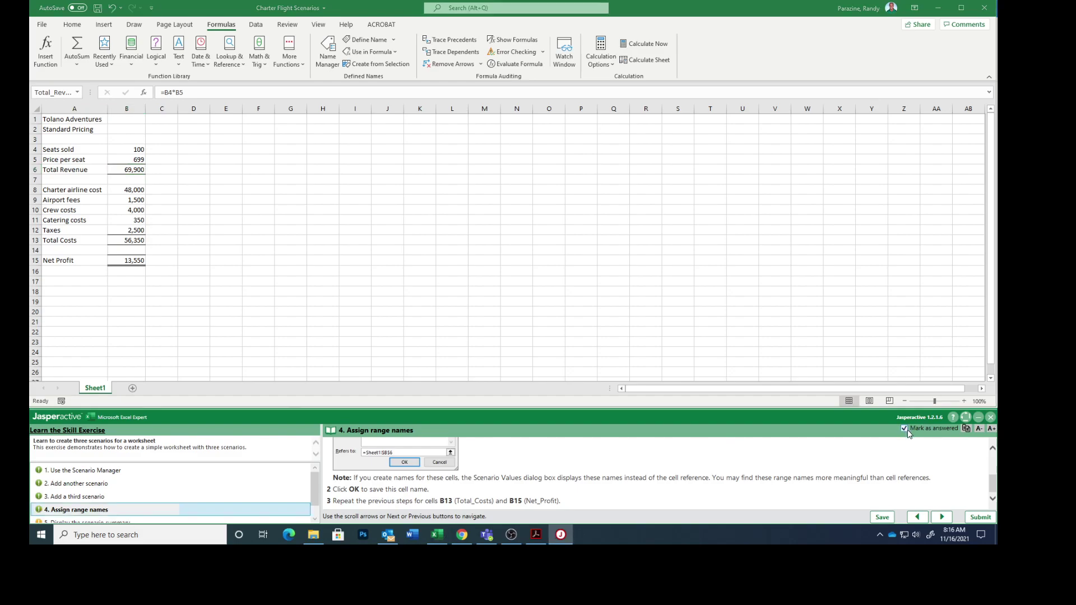
left_click(941, 518)
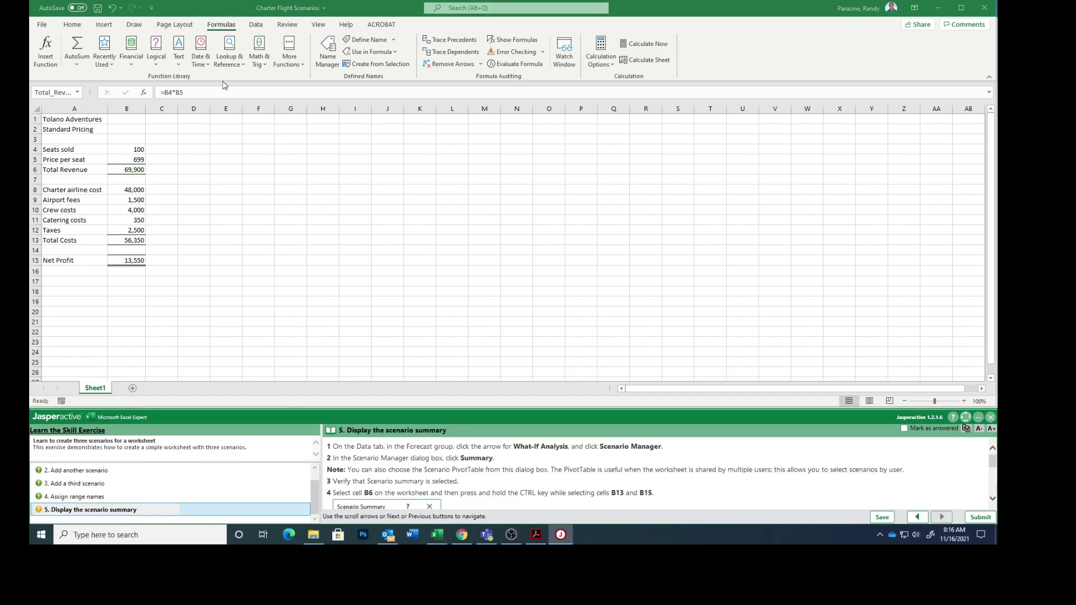
- Create a Scenario summary report from Scenario Manager with B6, B13 and B15 as the result cells
left_click(259, 26)
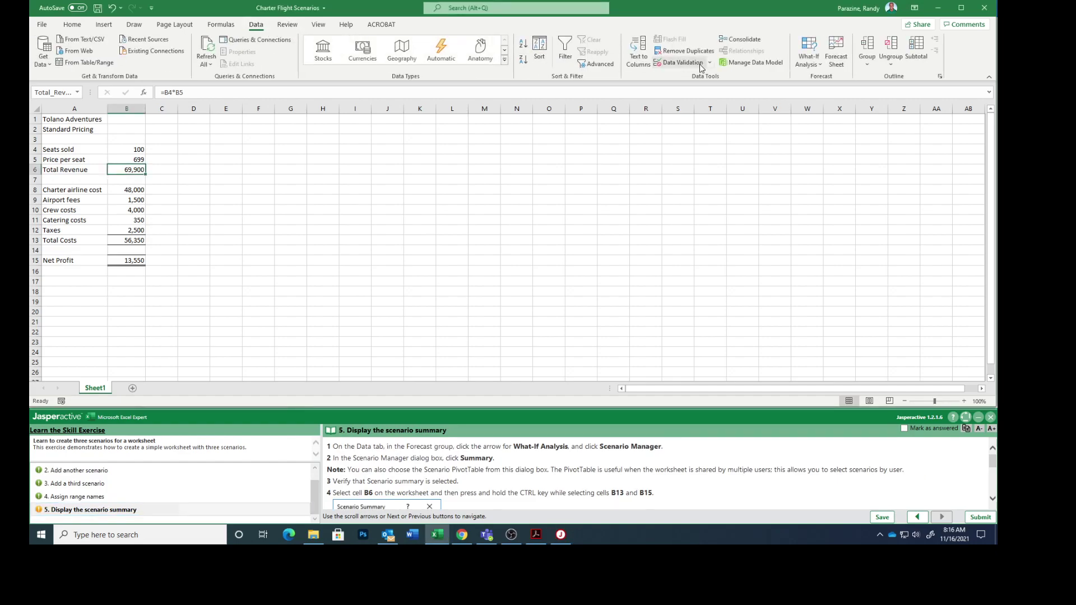
left_click(807, 68)
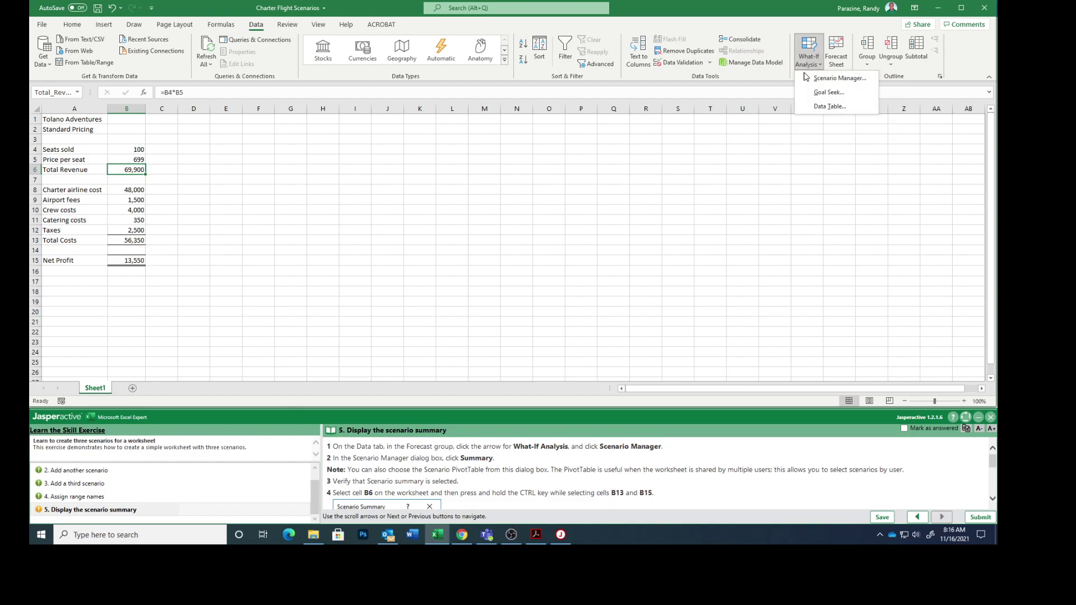
left_click(808, 79)
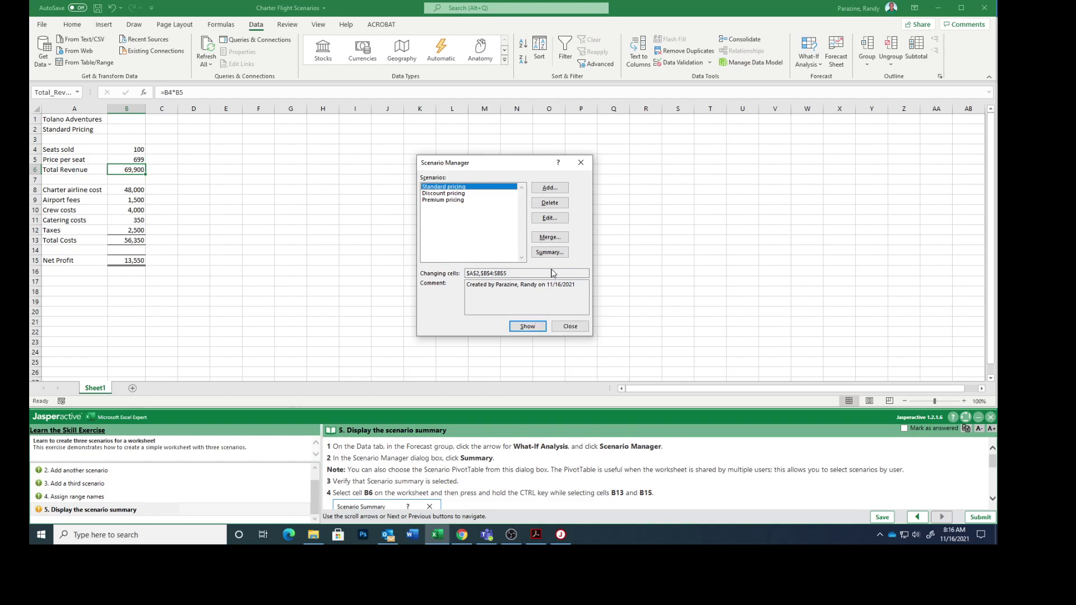
left_click(545, 253)
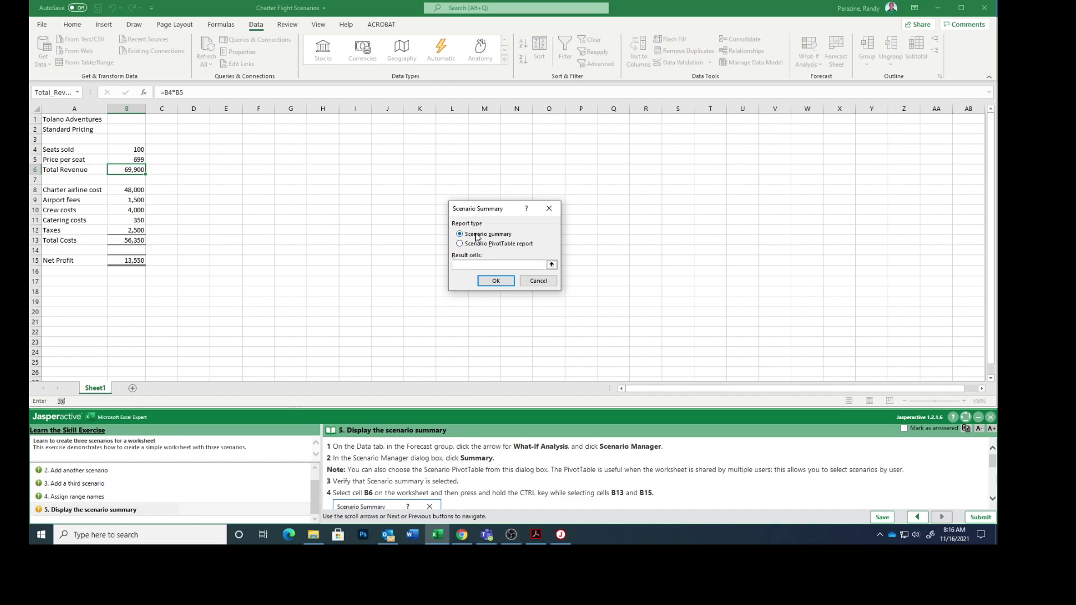
scroll(517, 471, "down", 2)
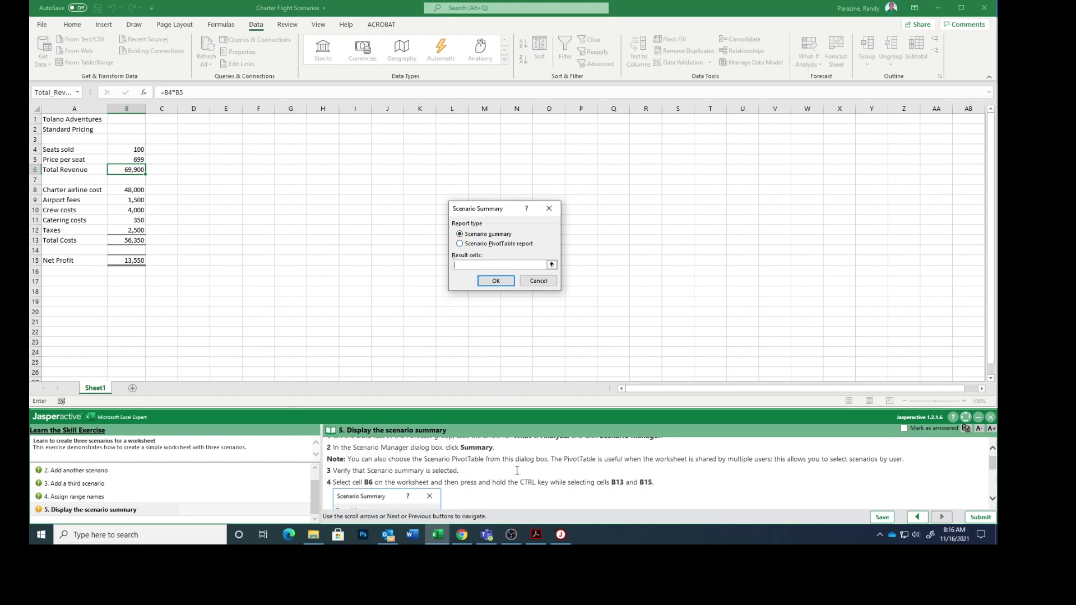
scroll(517, 471, "down", 1)
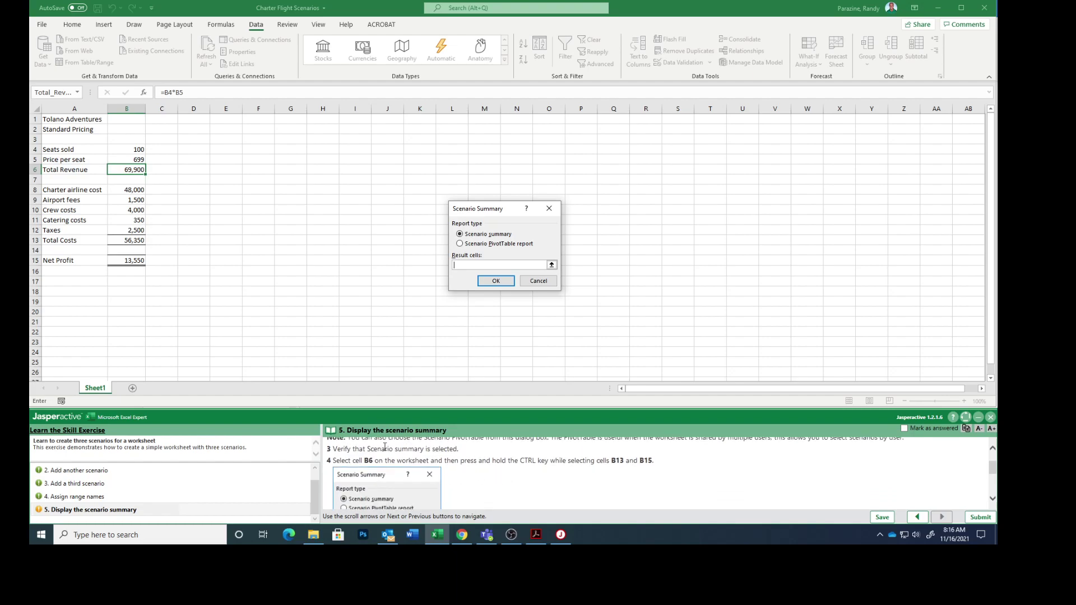
left_click(121, 171)
left_click(117, 239, "ctrl")
left_click(121, 263, "ctrl")
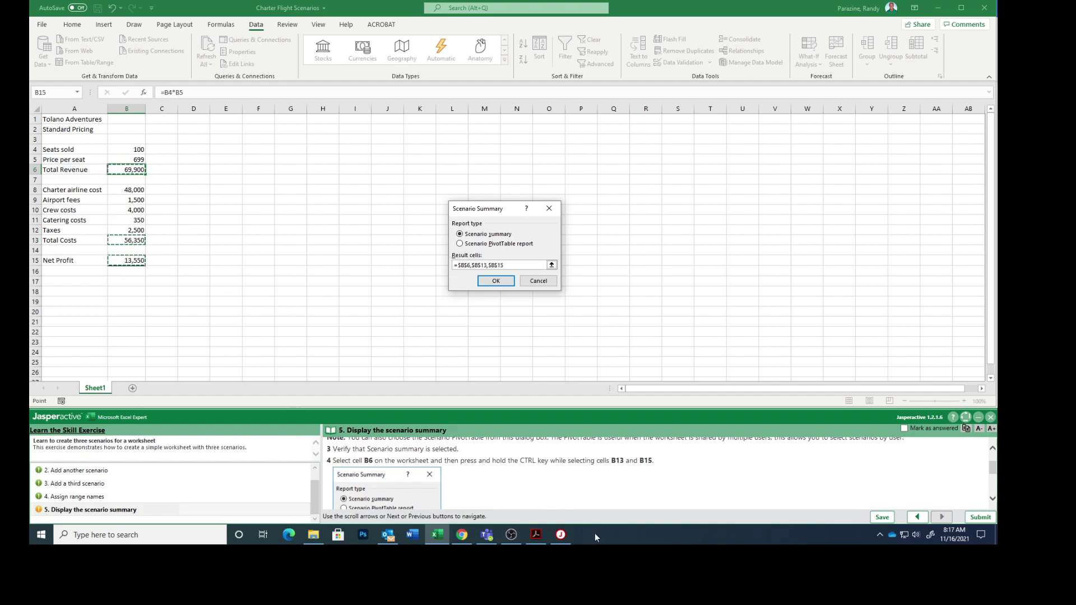
scroll(557, 482, "down", 1)
scroll(556, 482, "down", 3)
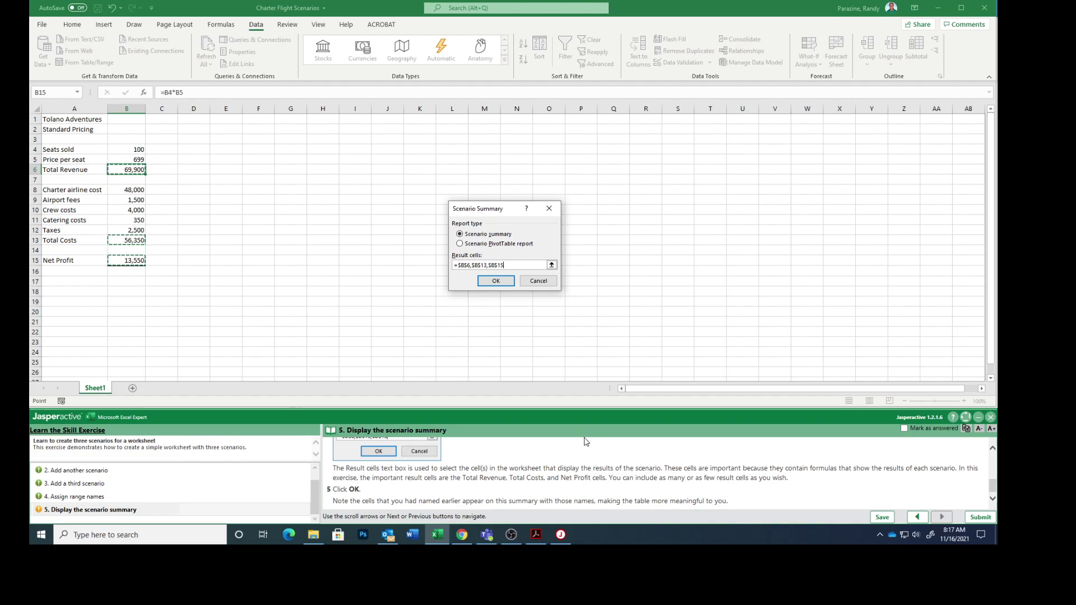
left_click(489, 285)
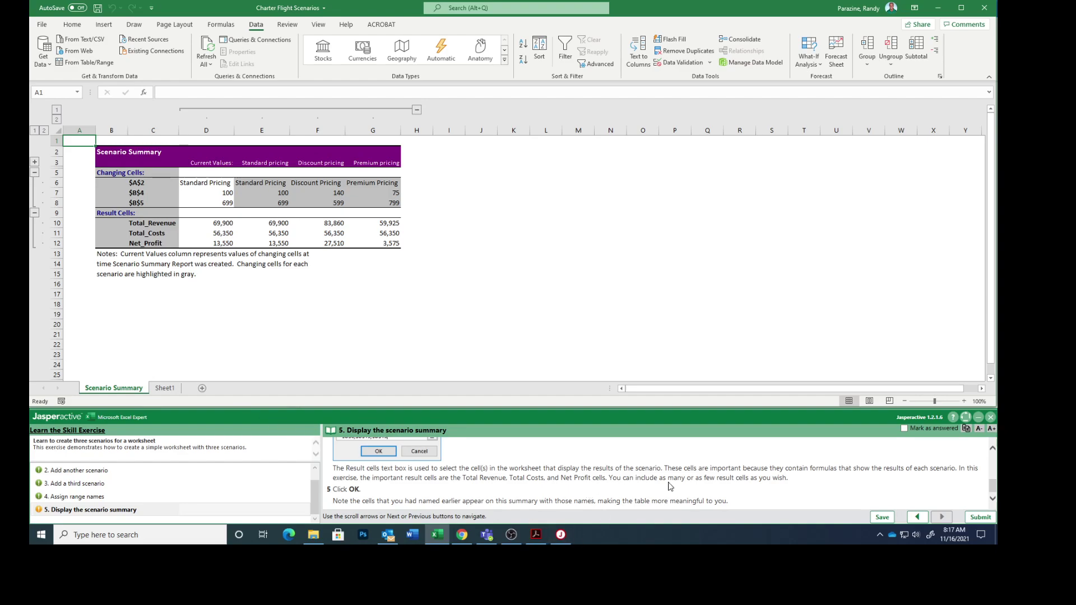
- Mark the Display the scenario summary task as answered and submit the exercise results for scoring
left_click(905, 429)
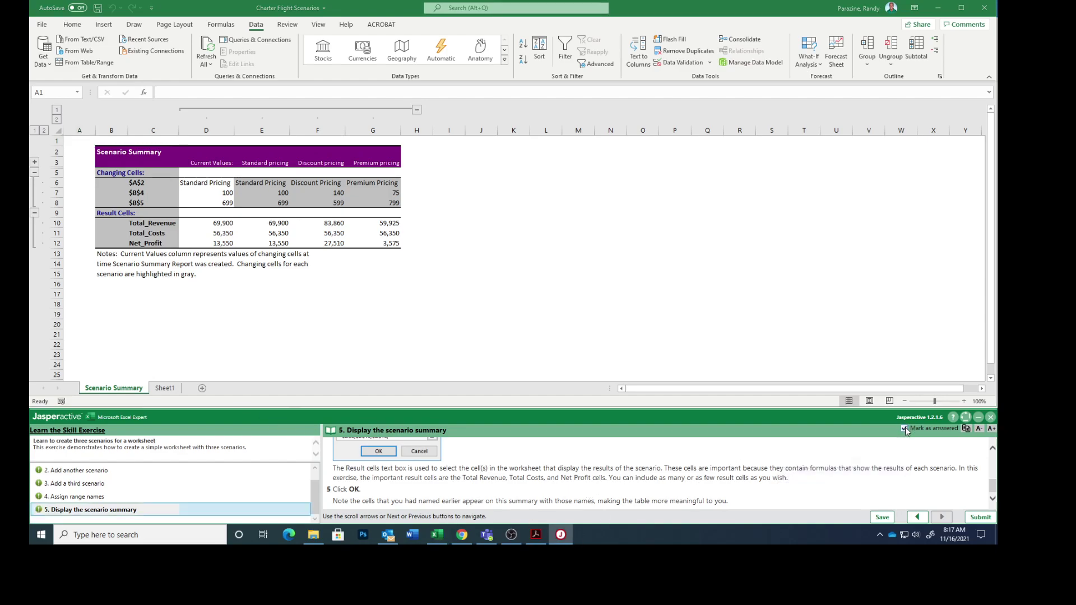
left_click(977, 518)
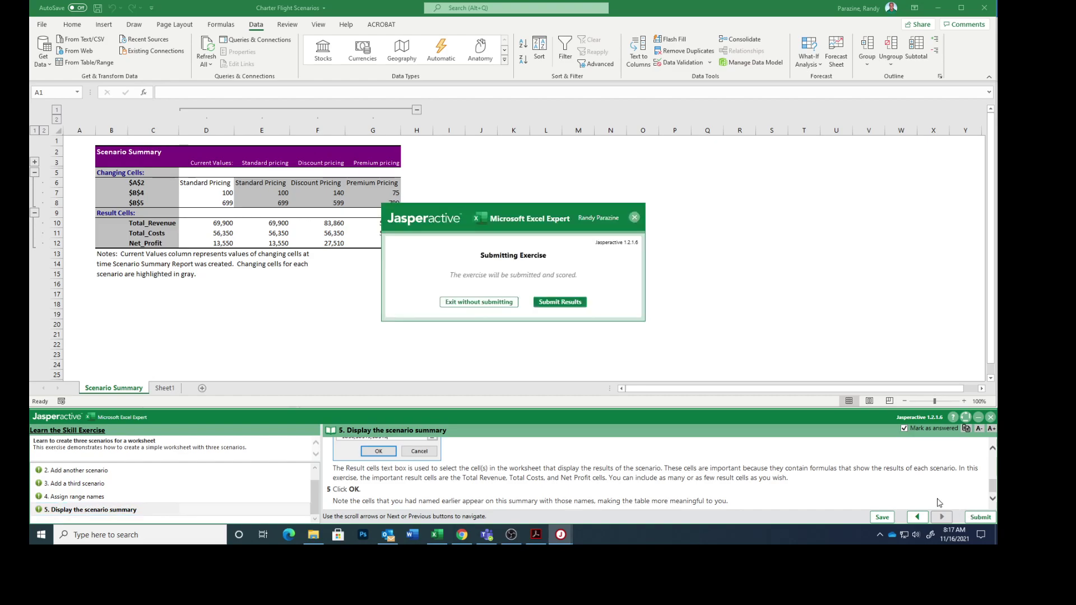
left_click(539, 307)
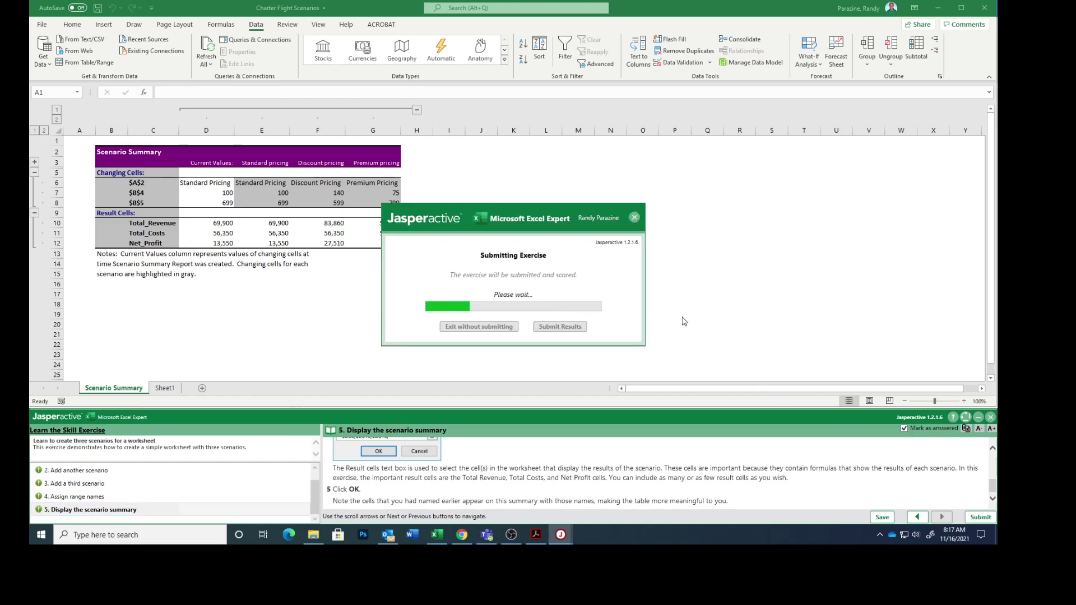